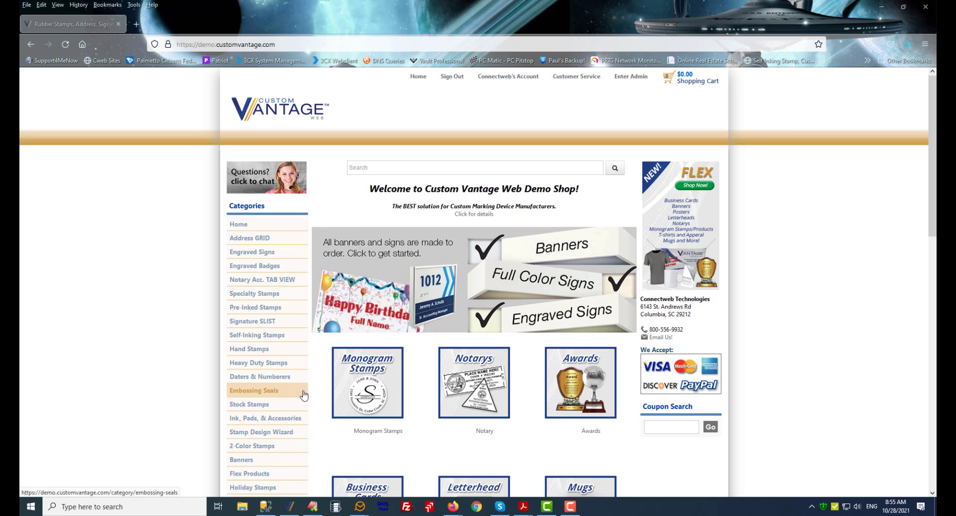
- Locate My Category in the storefront's category list, then open the product categories page in the store administration
scroll(305, 393, down, 4)
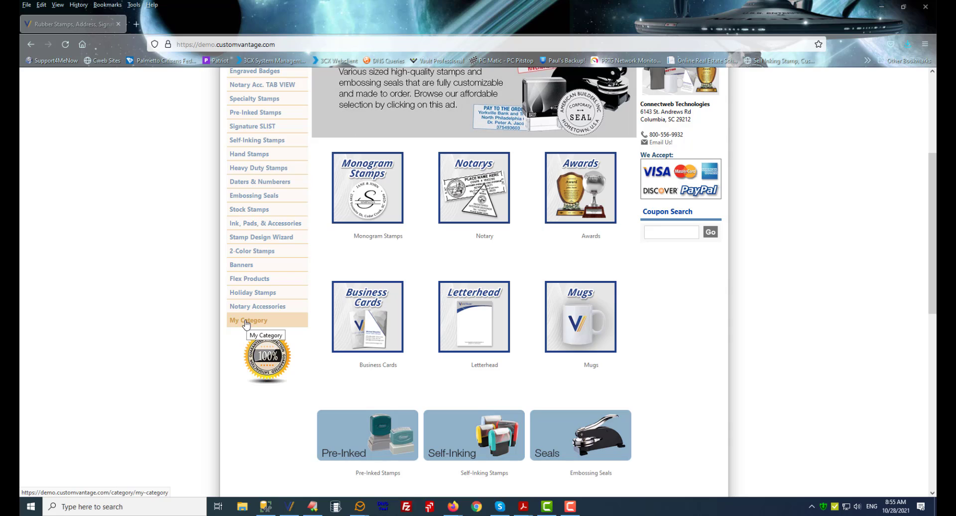
click(246, 322)
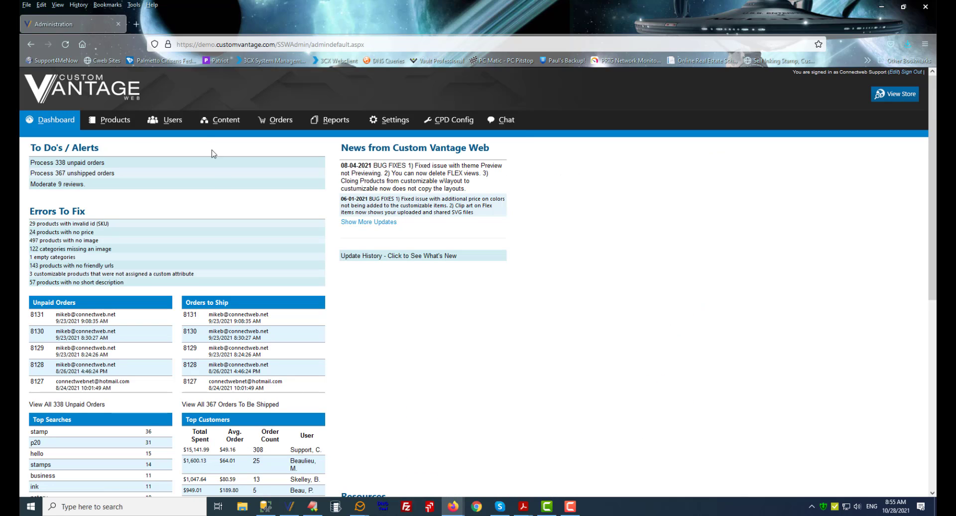
click(112, 119)
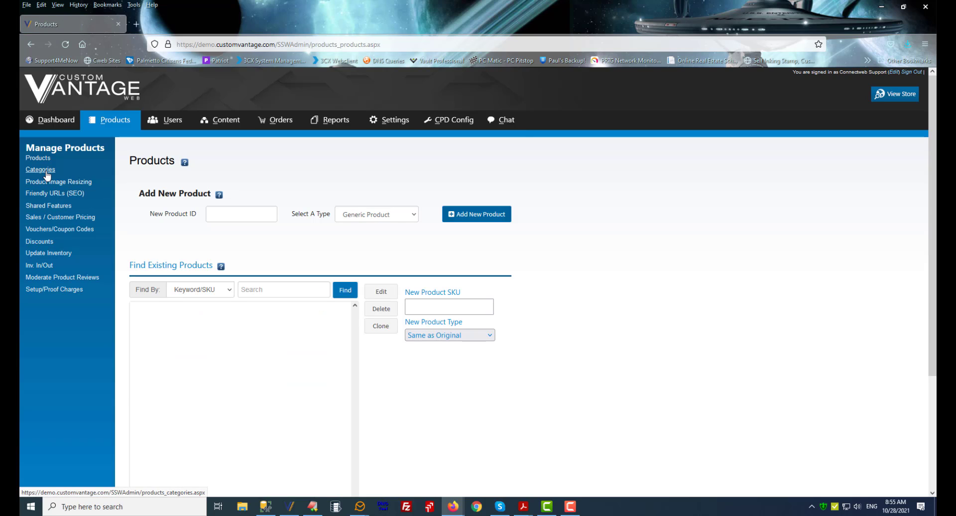
click(44, 169)
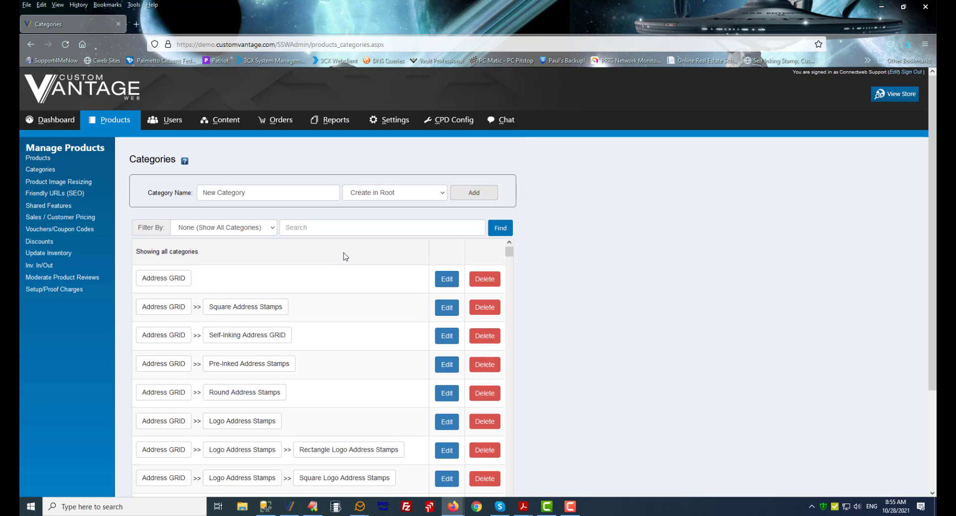
- Search the categories for "my cat" and open My Category for editing
click(348, 225)
text(my cat)
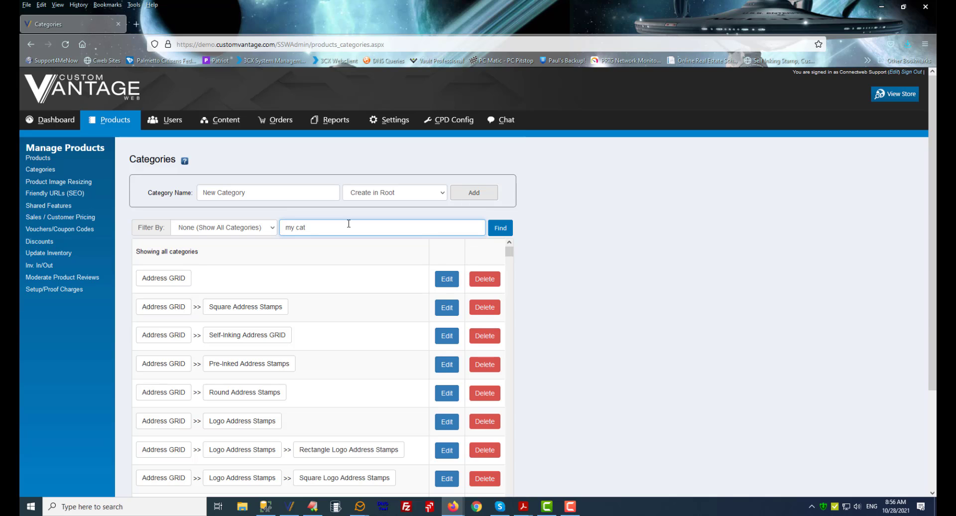
click(496, 231)
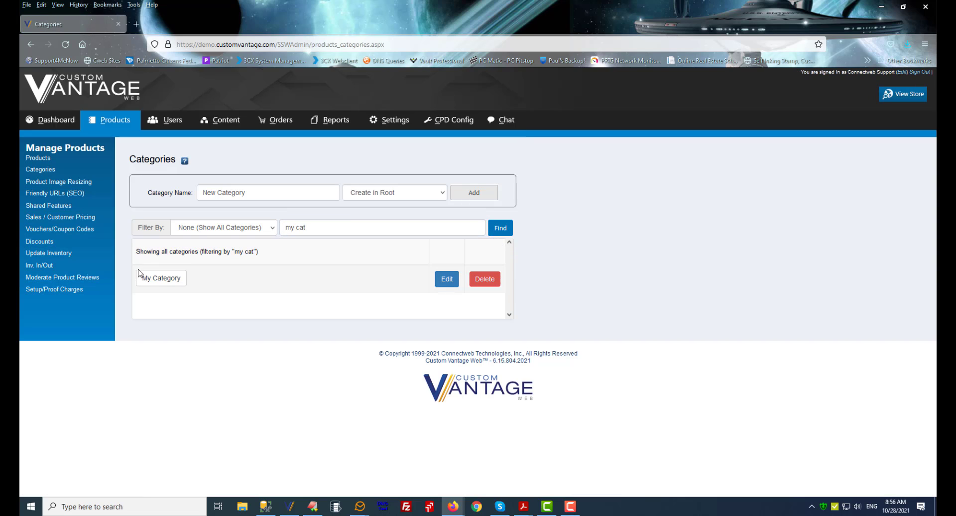
click(447, 280)
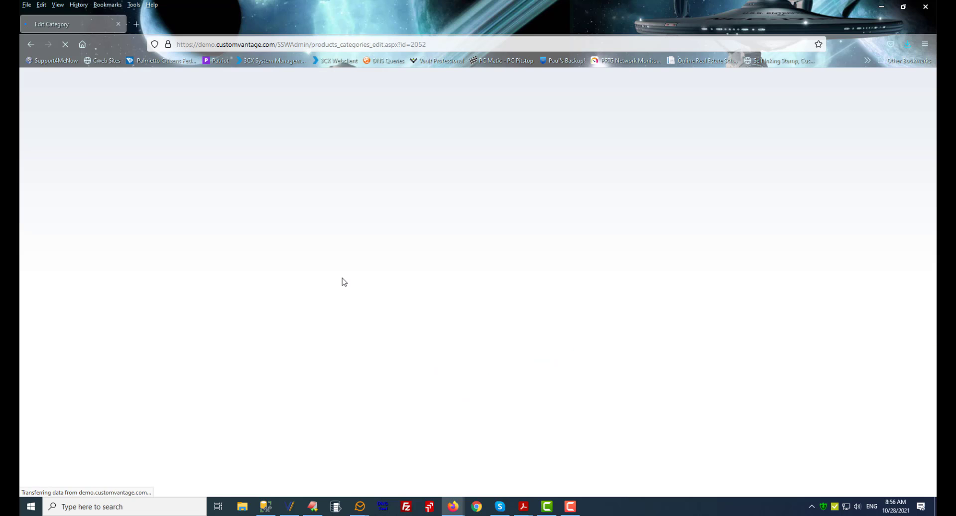
- Enable the Use Custom Link option in My Category's Menu Tab settings
scroll(368, 274, down, 5)
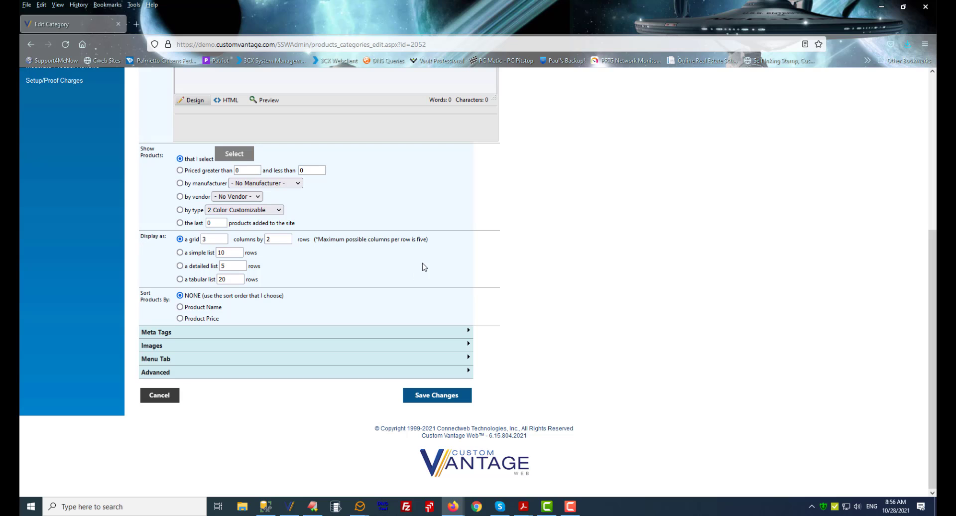
click(164, 359)
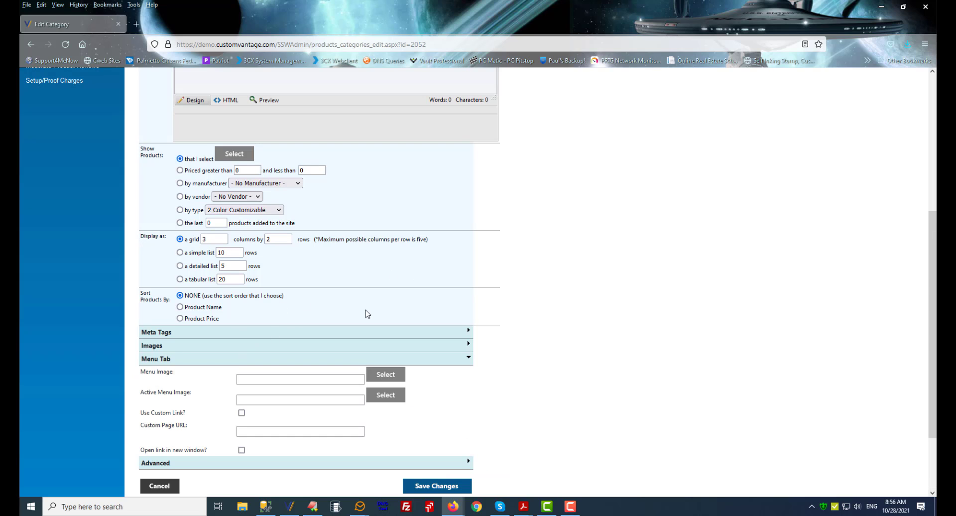
scroll(462, 323, down, 2)
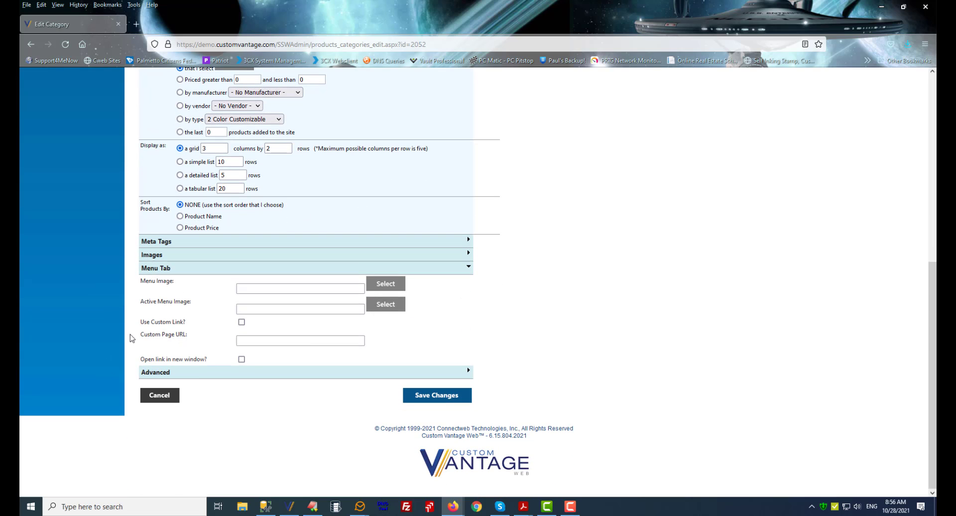
drag(140, 323, 182, 324)
click(242, 323)
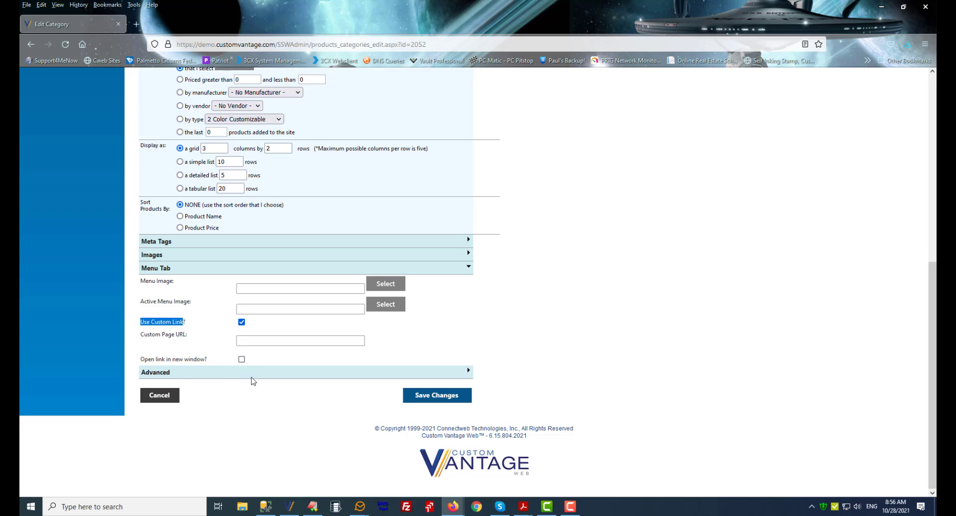
click(257, 342)
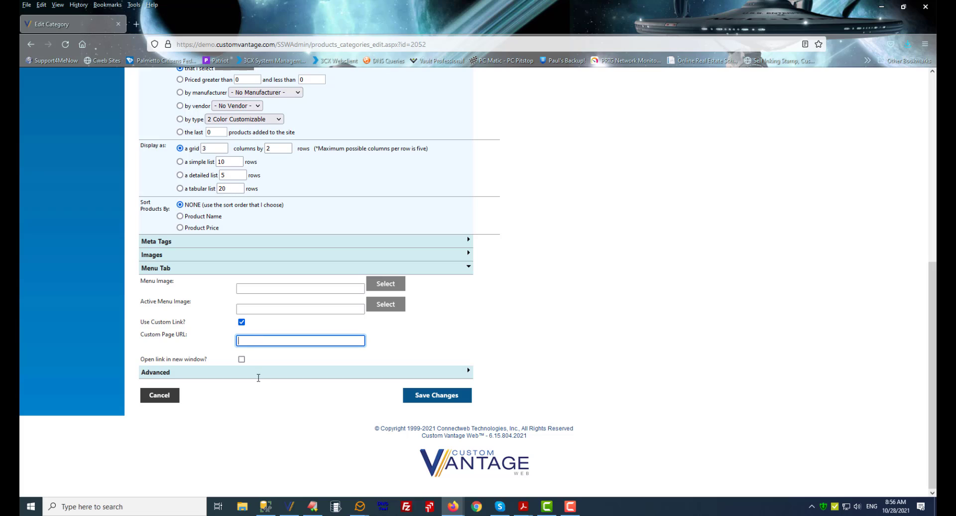
click(298, 341)
click(263, 340)
- Load the customvantageoffice.com website in a new browser tab
click(136, 24)
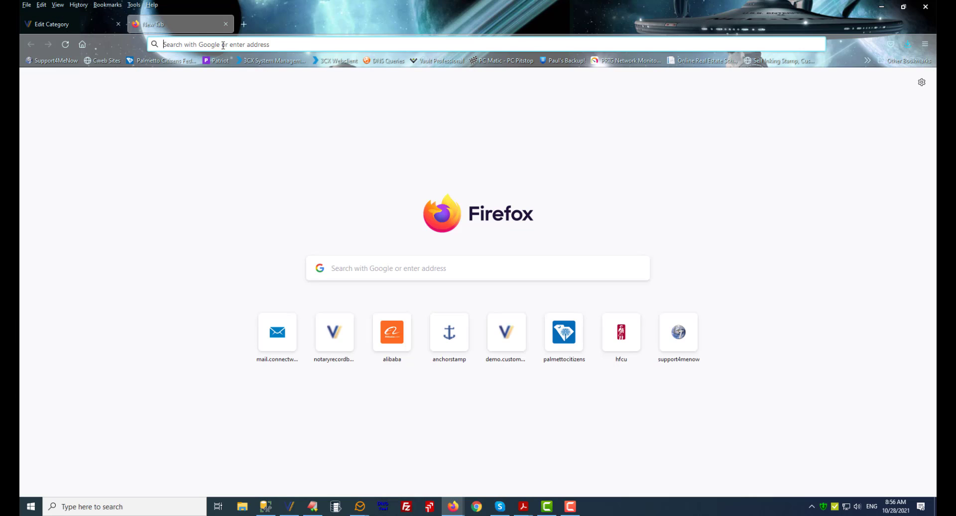
click(224, 46)
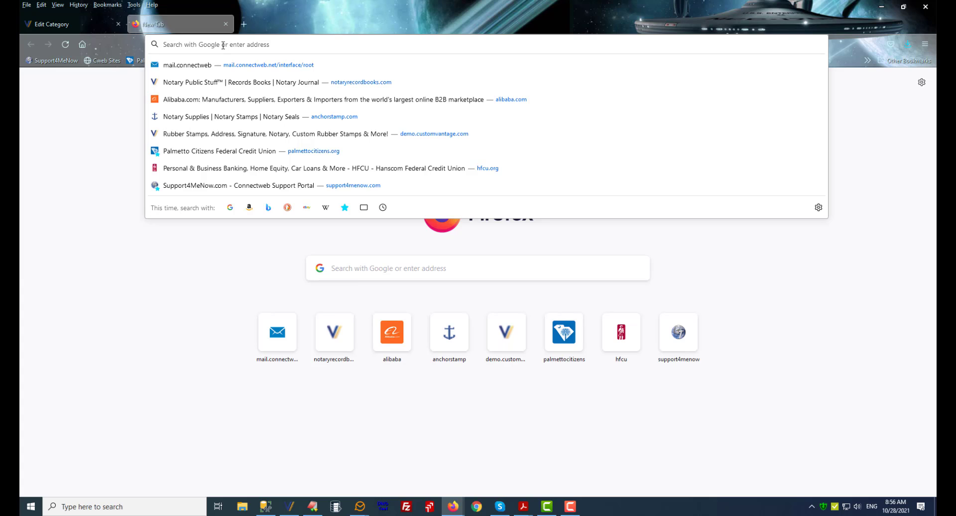
text(cus)
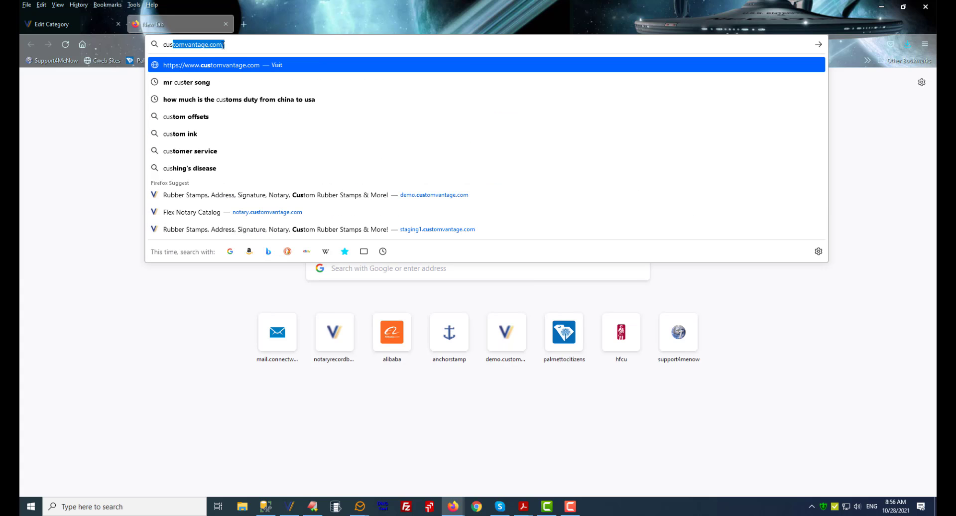
text(tomvantage)
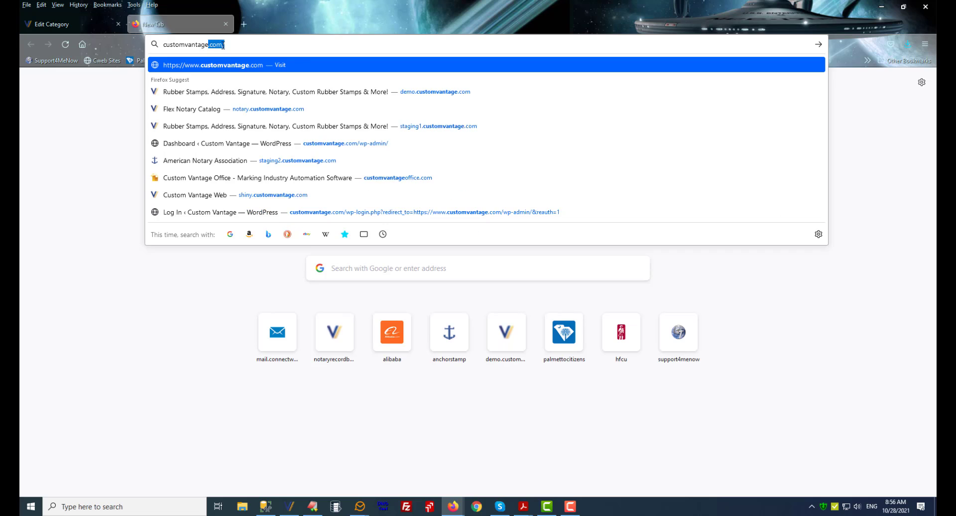
text(office)
key(Return)
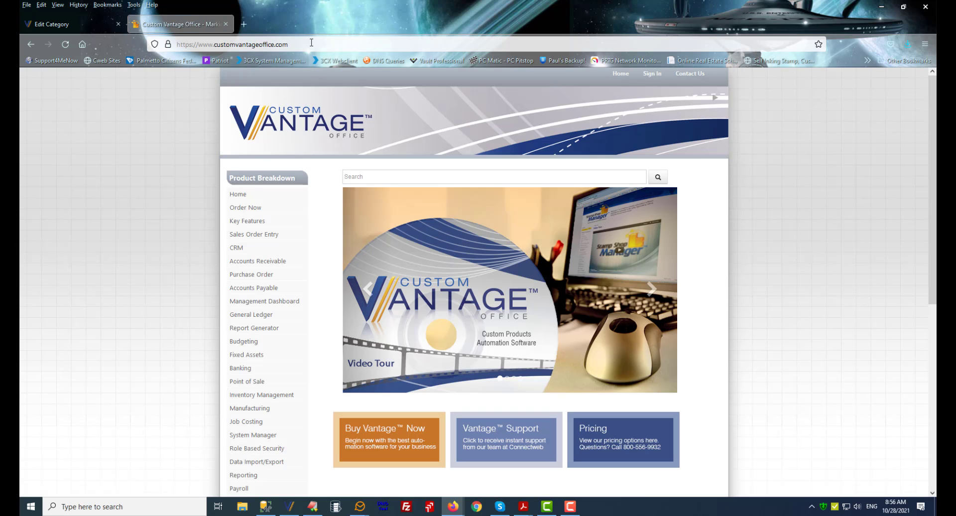
click(311, 42)
key(ctrl+c)
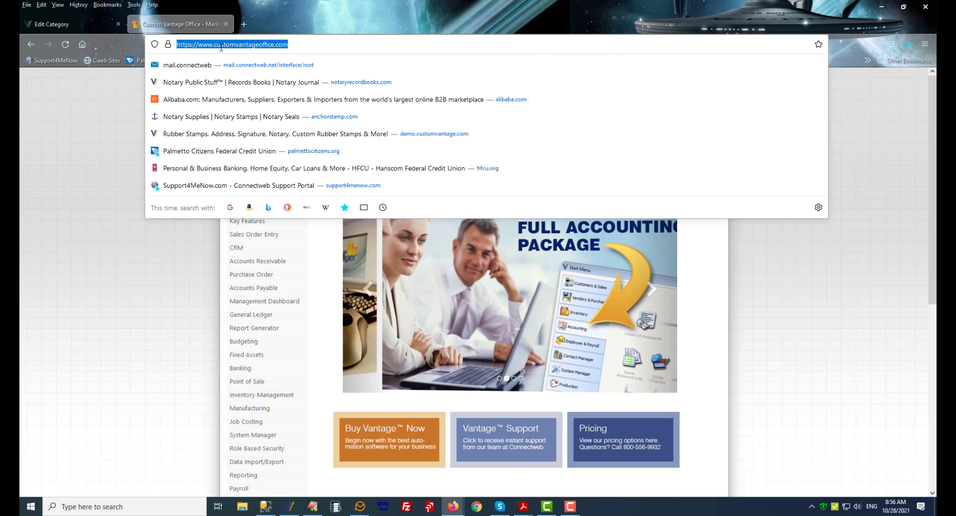
click(89, 22)
click(289, 340)
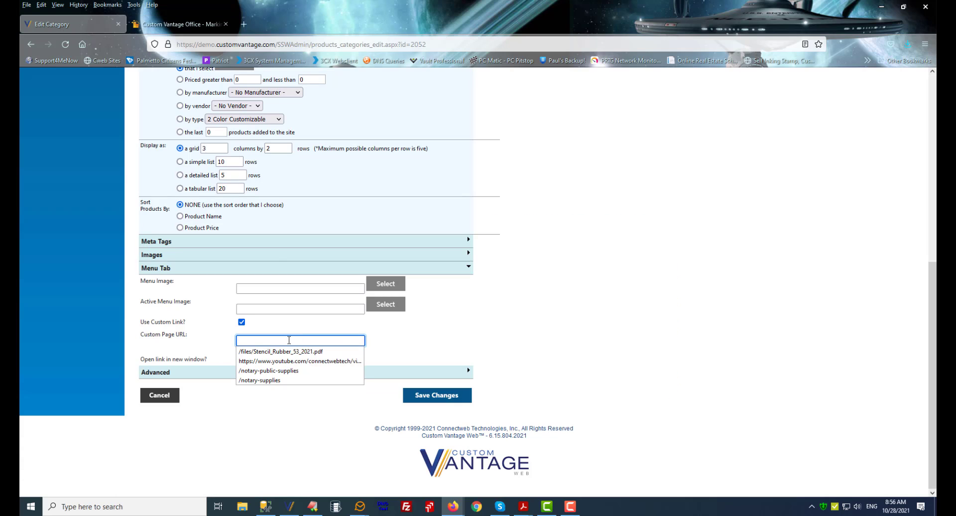
key(ctrl+v)
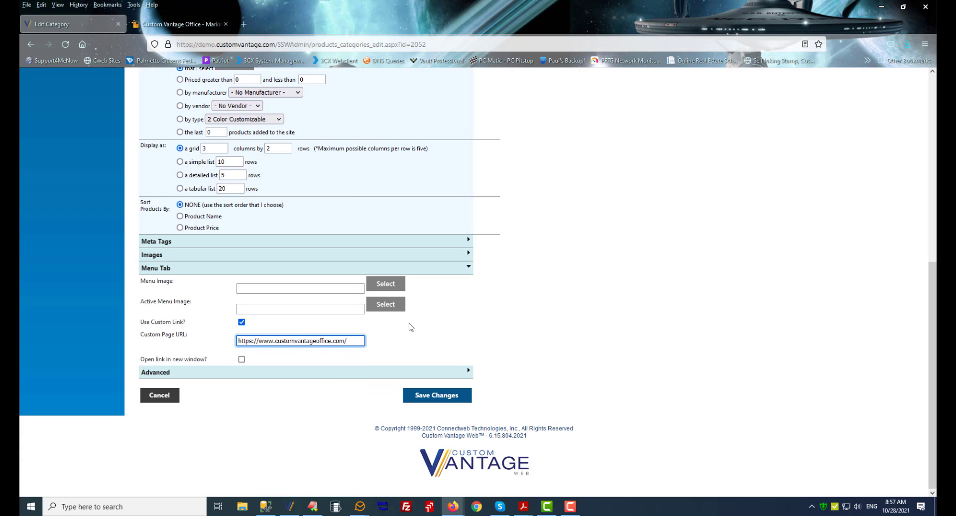
click(438, 395)
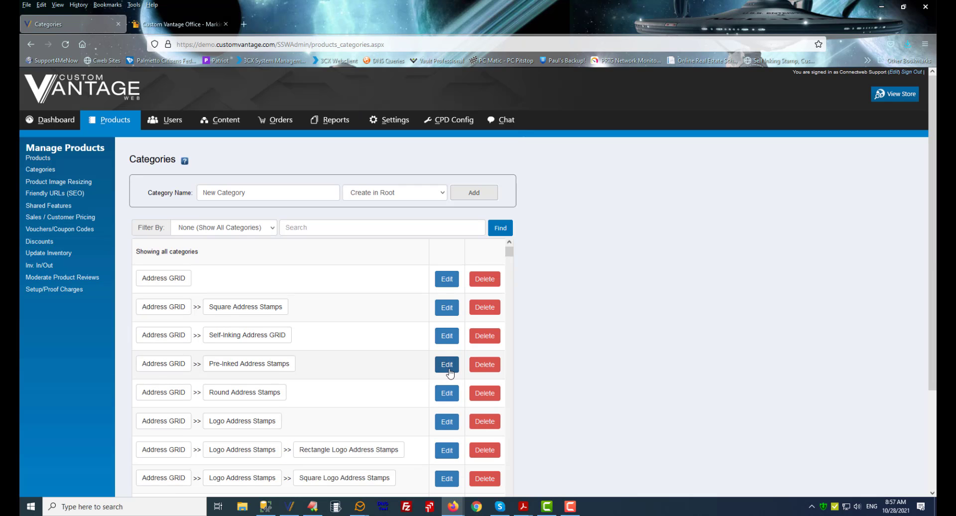
- View the store, test the My Category link, return to the storefront, and close the extra Custom Vantage Office tab
click(907, 95)
scroll(406, 275, down, 5)
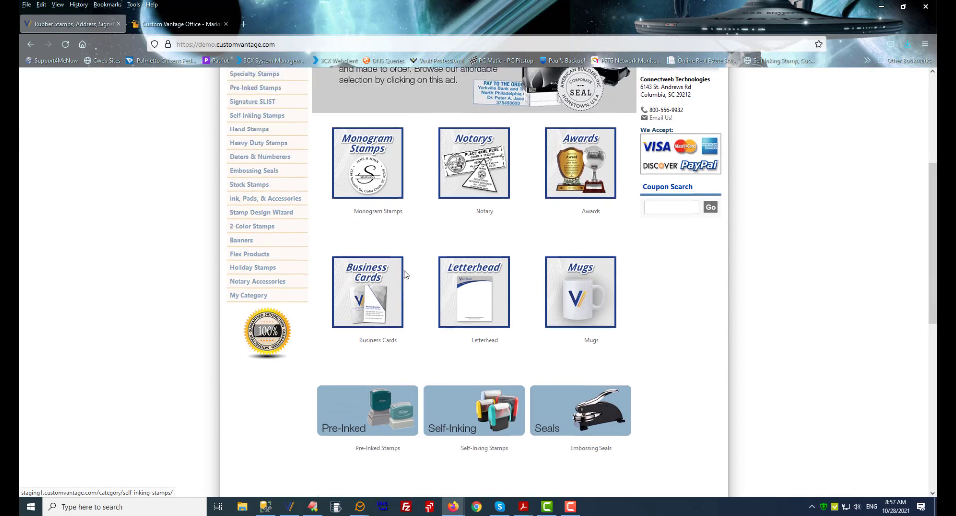
scroll(406, 274, down, 1)
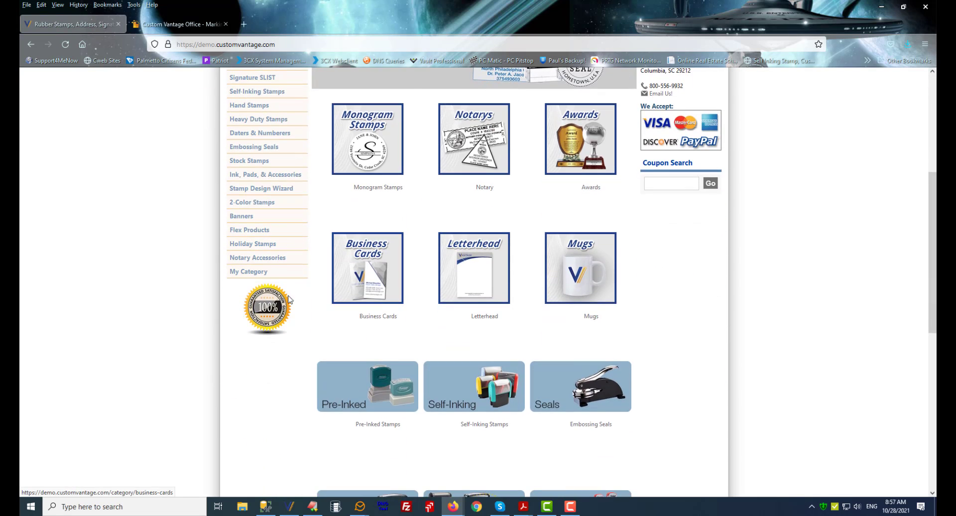
click(254, 275)
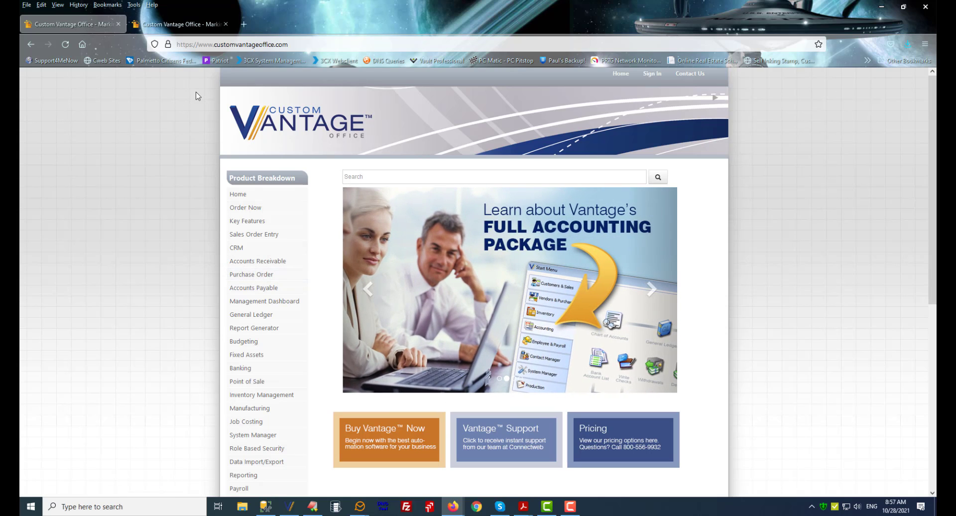
click(31, 44)
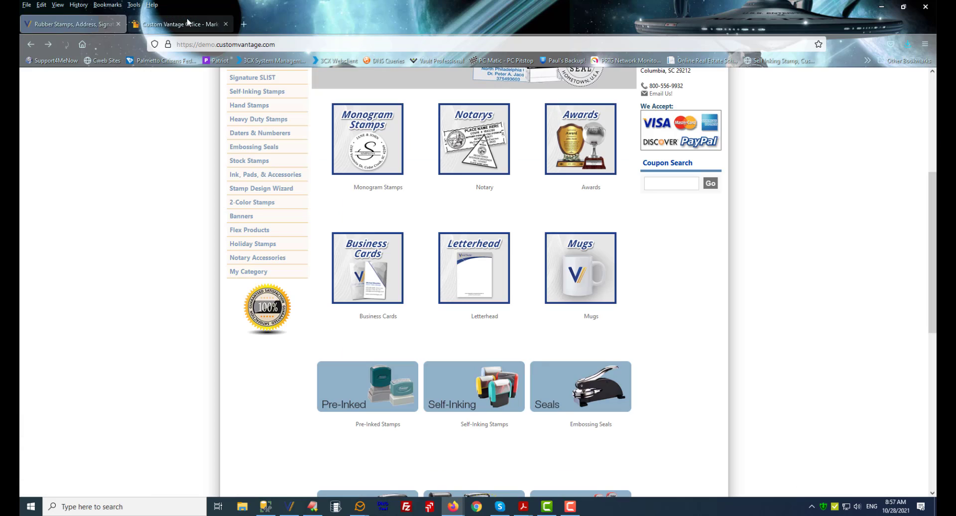
click(226, 24)
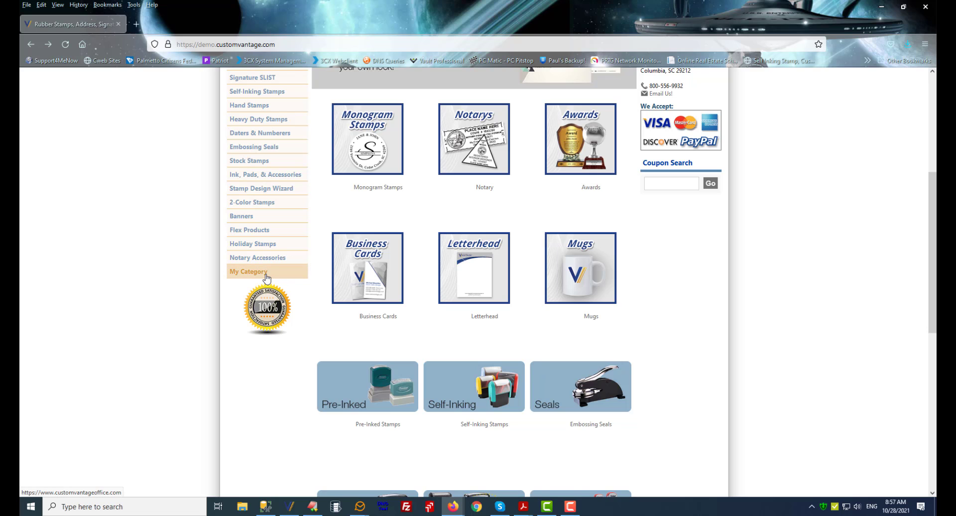
- Return from the storefront to the administration's product categories page
scroll(266, 277, up, 5)
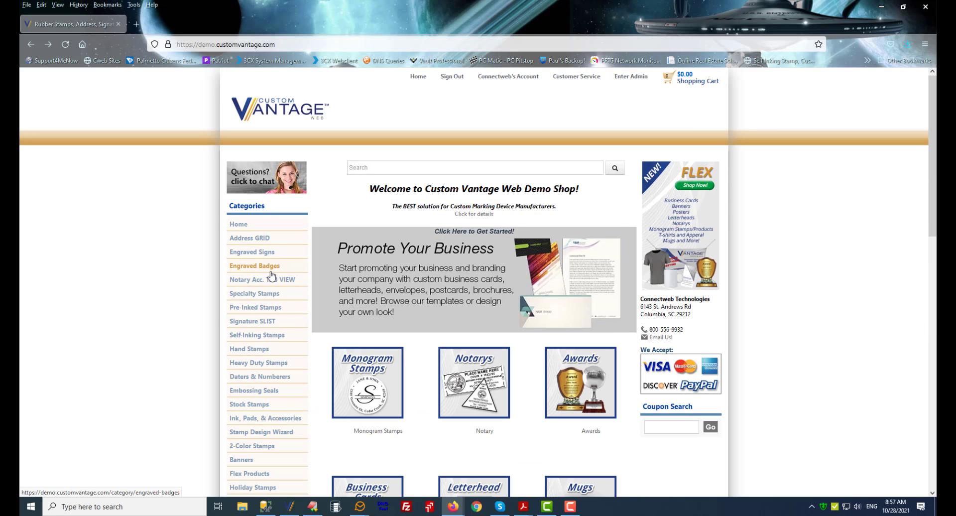
click(626, 78)
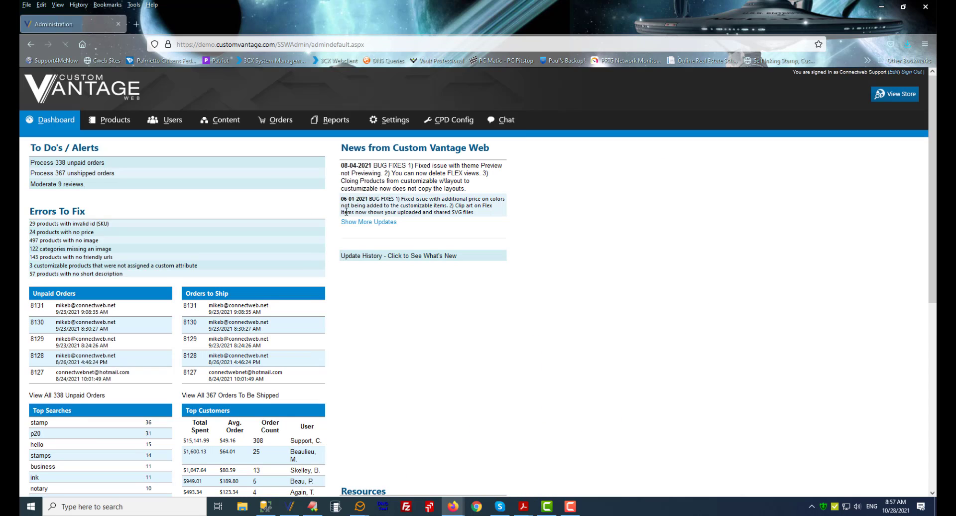
click(112, 119)
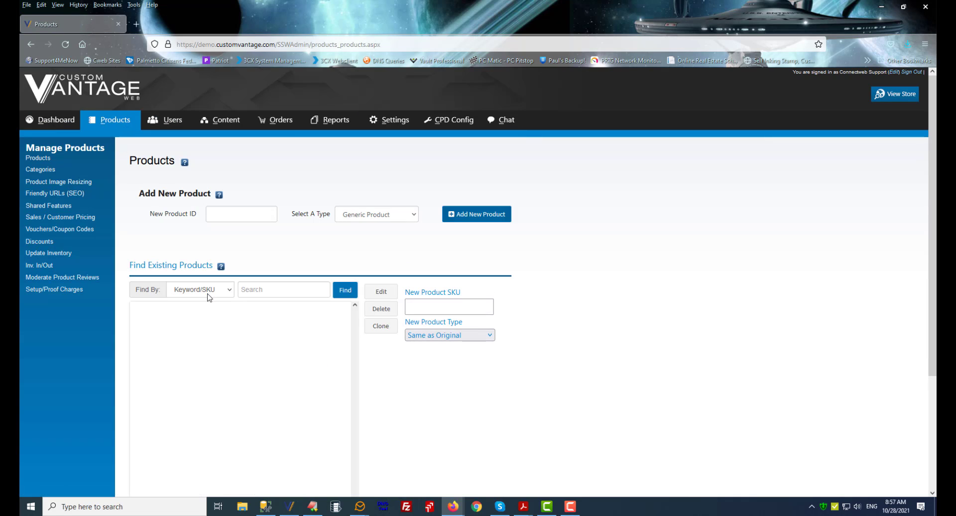
click(51, 171)
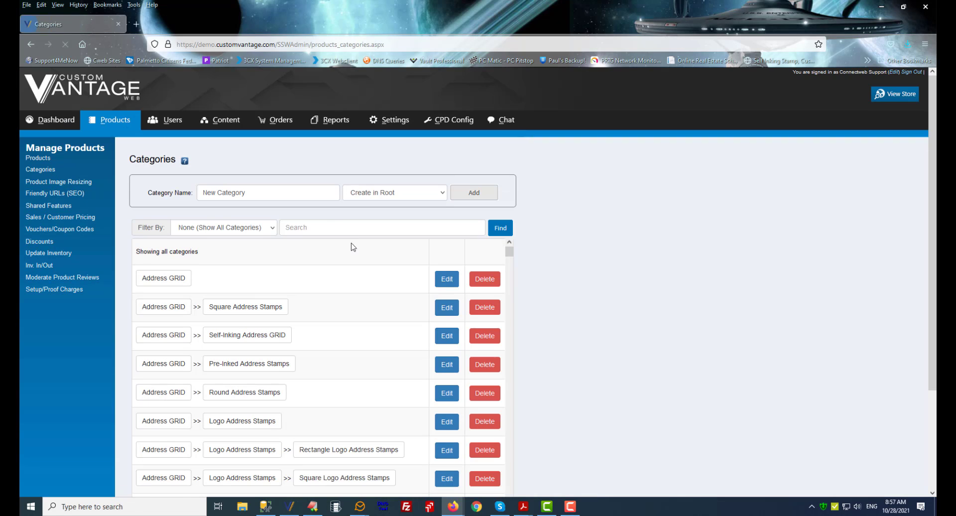
- Filter the category list by "my cat" and reopen My Category for editing
click(325, 224)
text(my)
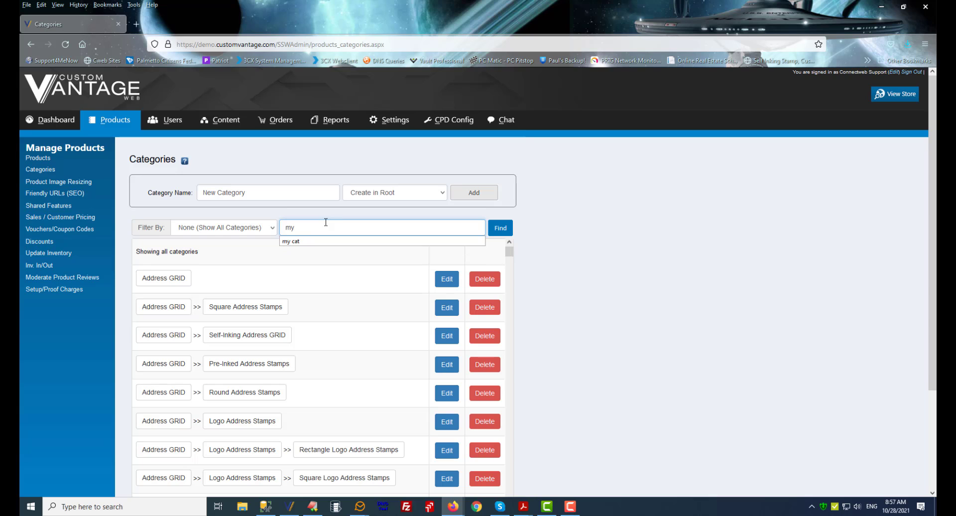
click(326, 241)
click(500, 229)
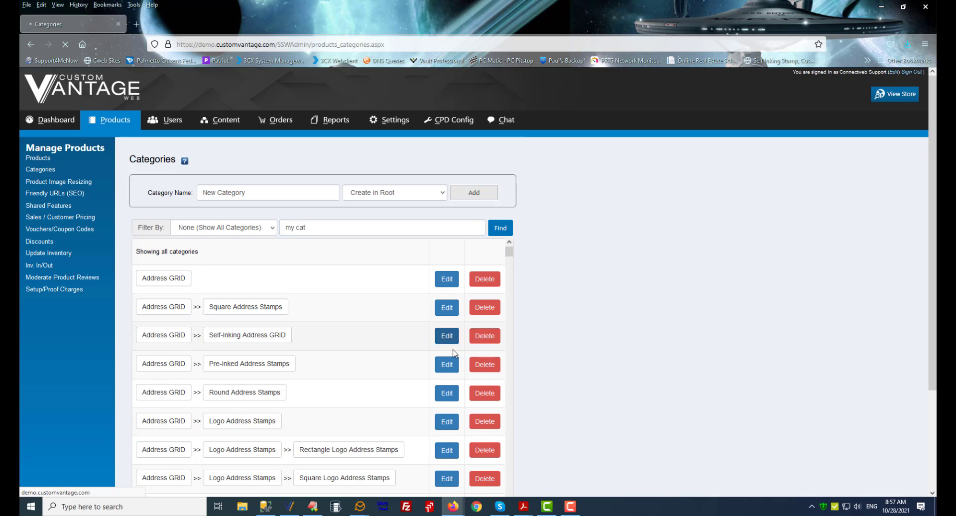
click(446, 278)
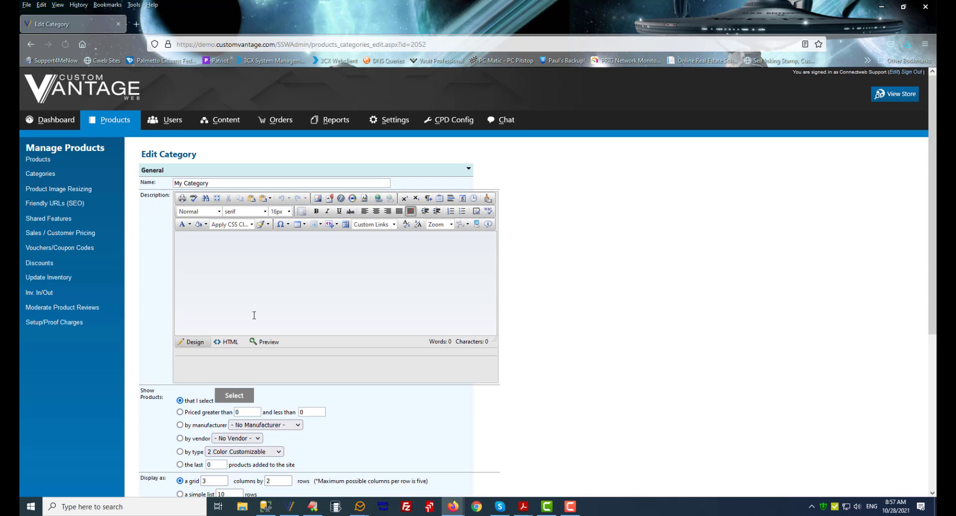
- Make sure My Category's custom menu link is set to open in a new window and save the category changes
scroll(239, 348, down, 5)
click(159, 359)
scroll(235, 319, down, 2)
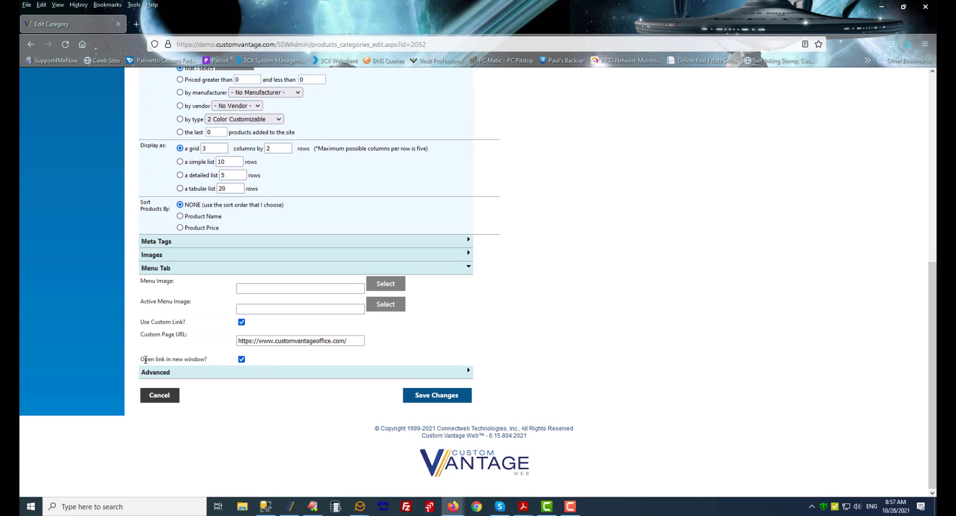
drag(146, 360, 200, 359)
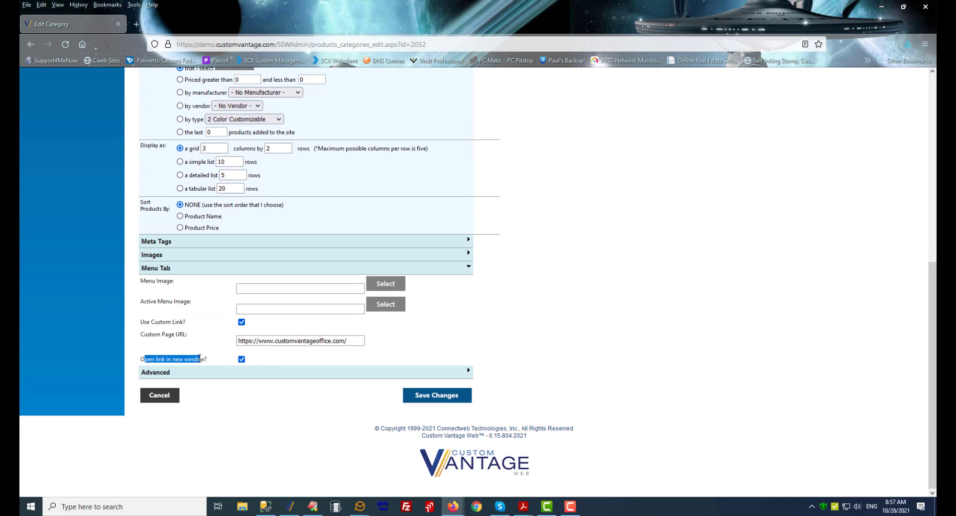
click(437, 395)
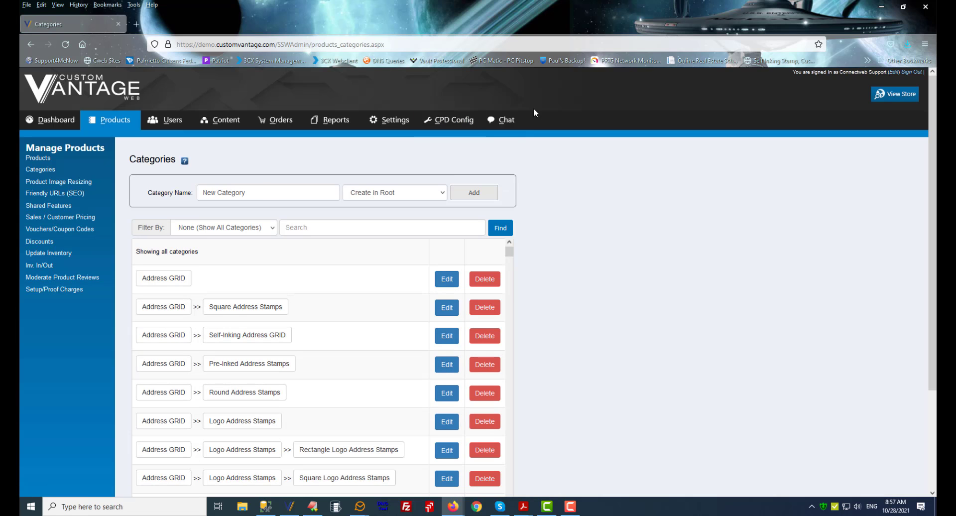
- View the store, test the My Category link, and compare the newly opened tab with the storefront tab
click(886, 96)
scroll(148, 429, down, 3)
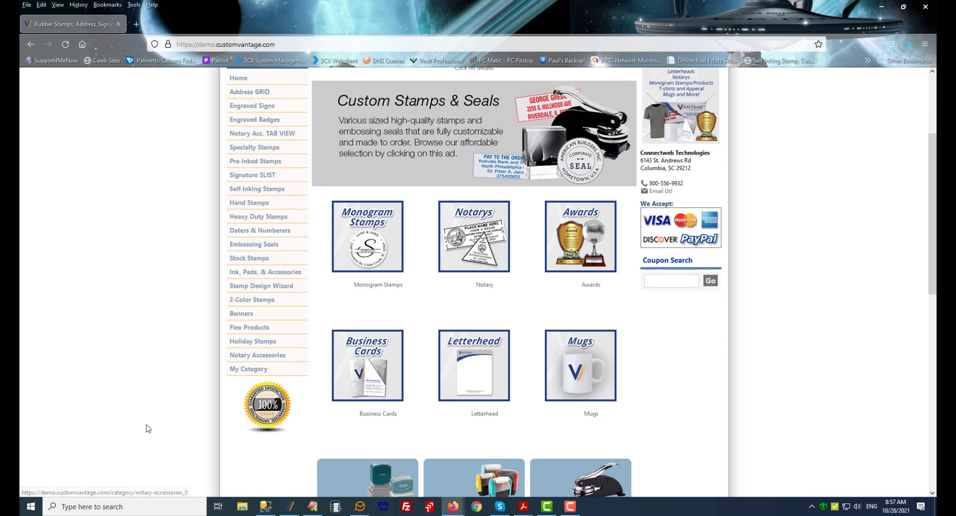
click(262, 369)
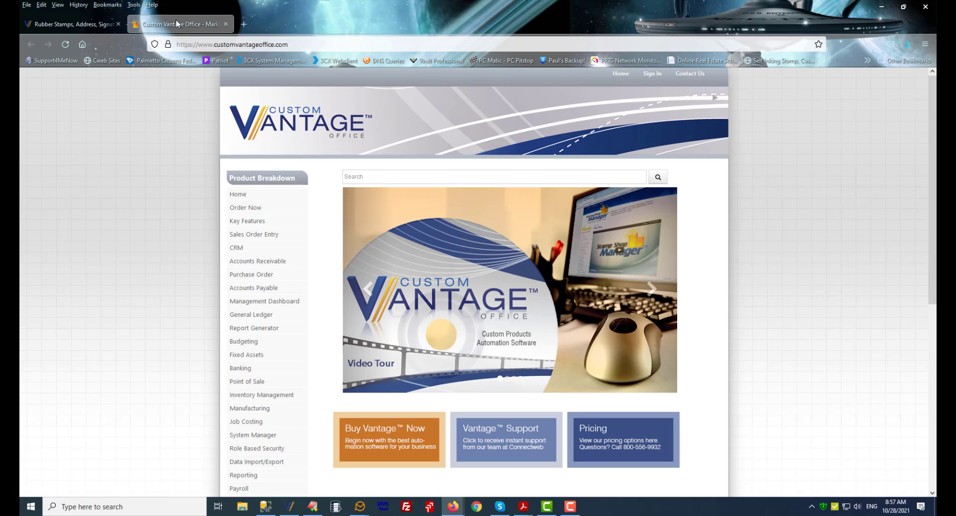
click(86, 25)
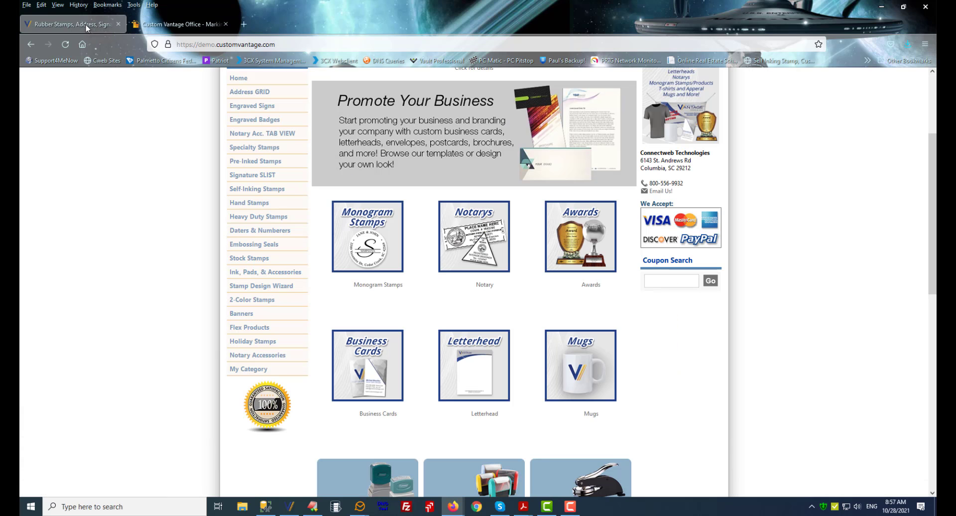
click(159, 22)
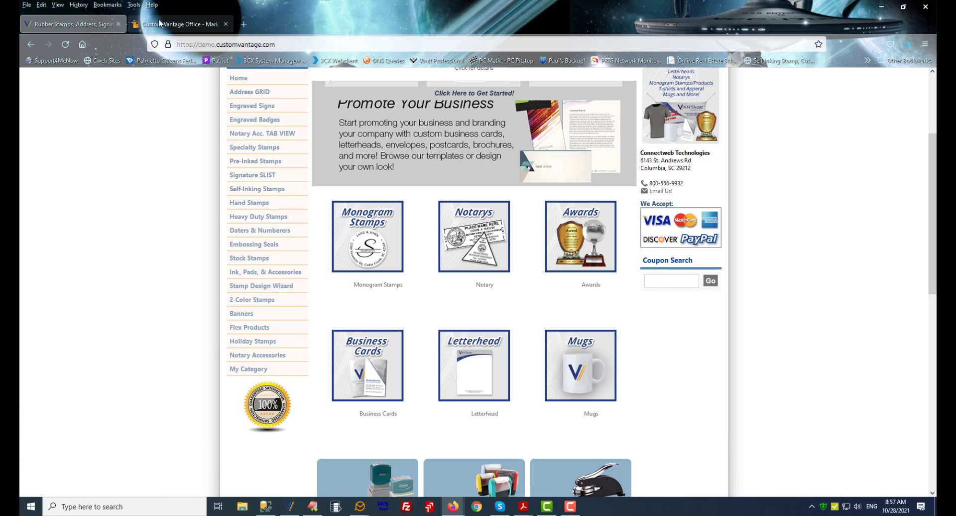
click(83, 29)
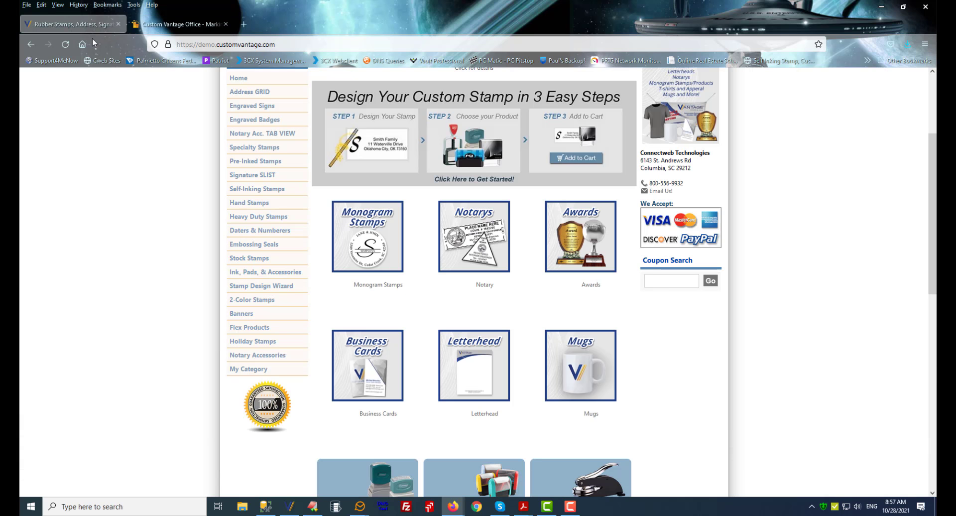
- Go back into the store administration and bring up the product categories page, ready for a category search
scroll(267, 221, up, 3)
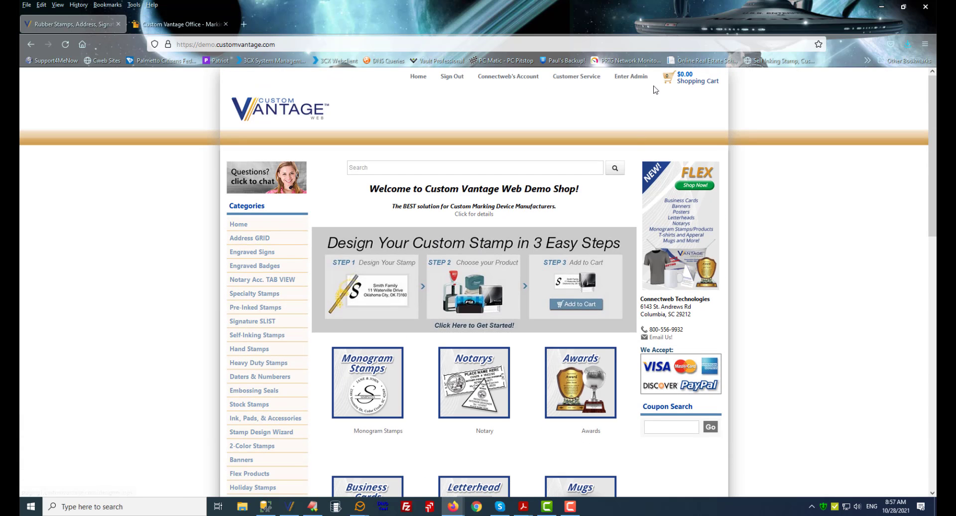
click(638, 81)
click(113, 120)
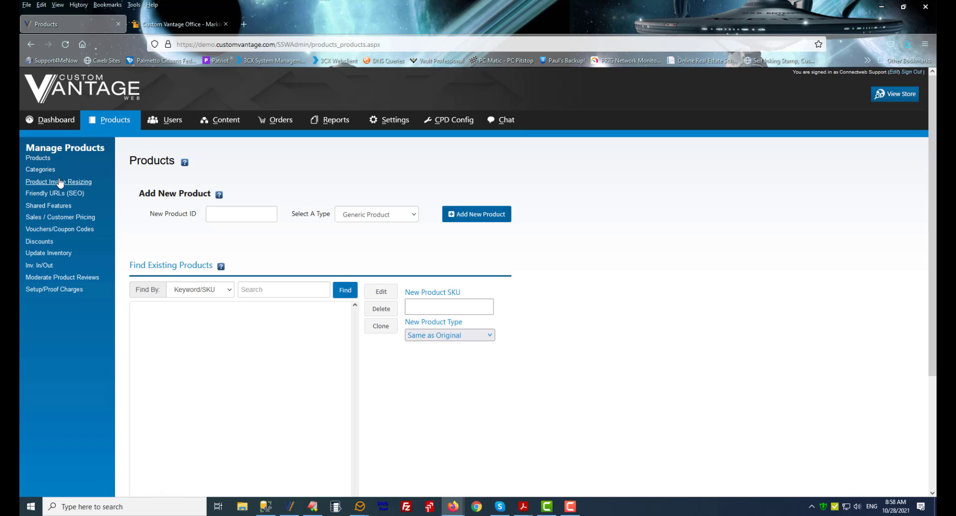
click(45, 170)
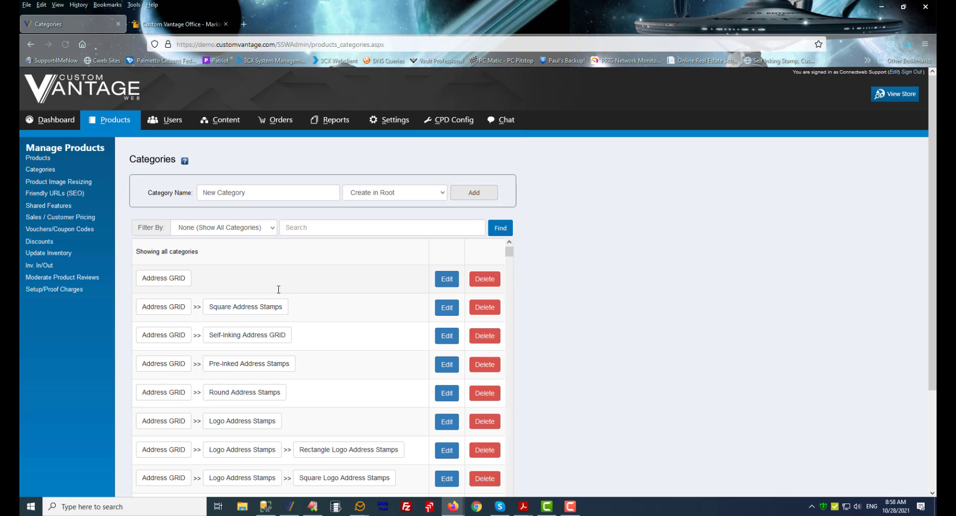
click(358, 230)
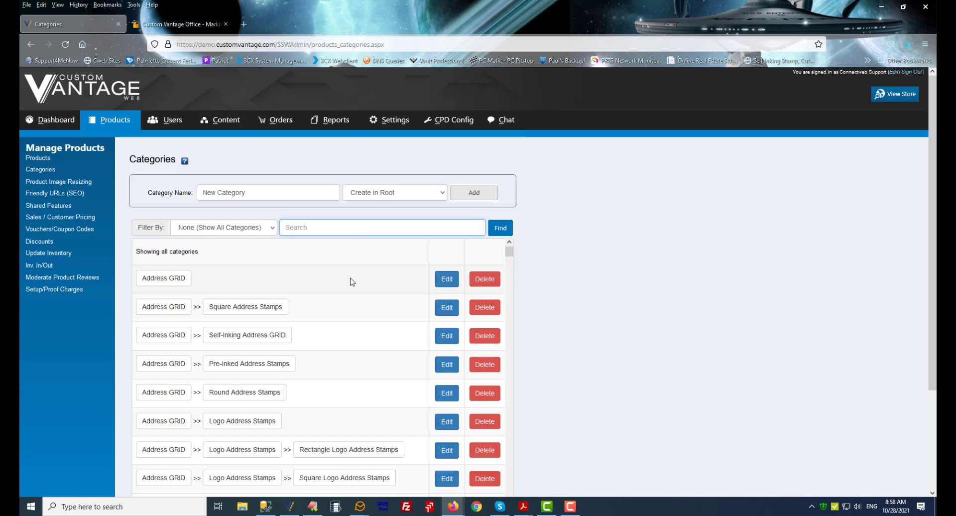
- Open the What's Included custom page for editing and copy its friendly URL, whats-included
click(221, 122)
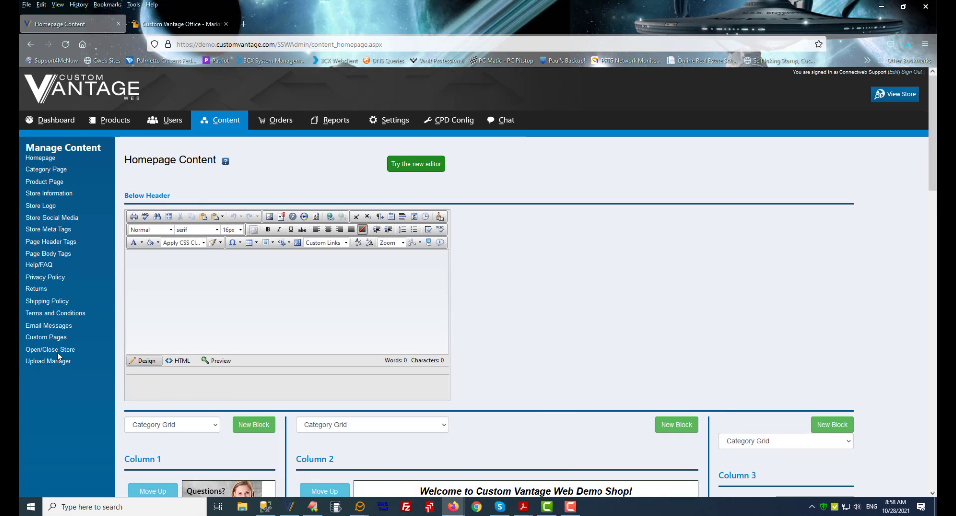
click(47, 337)
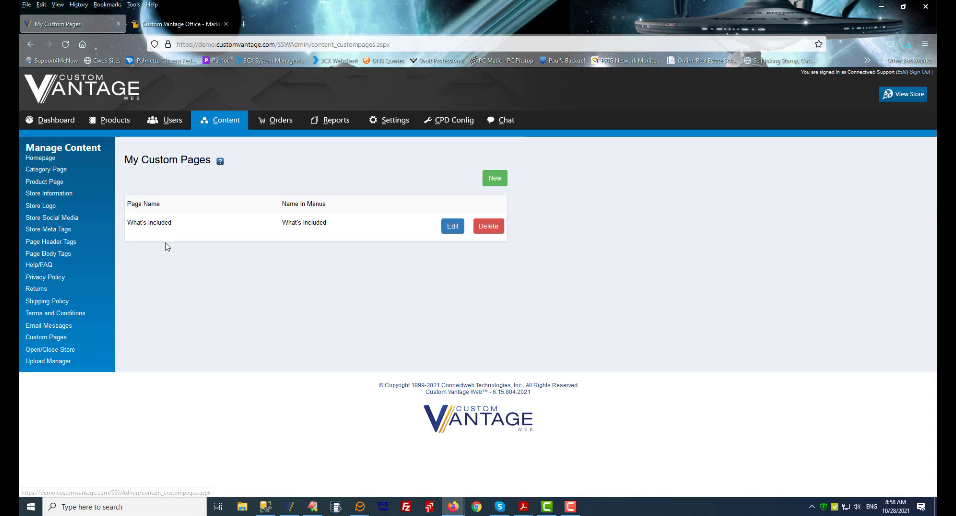
click(450, 226)
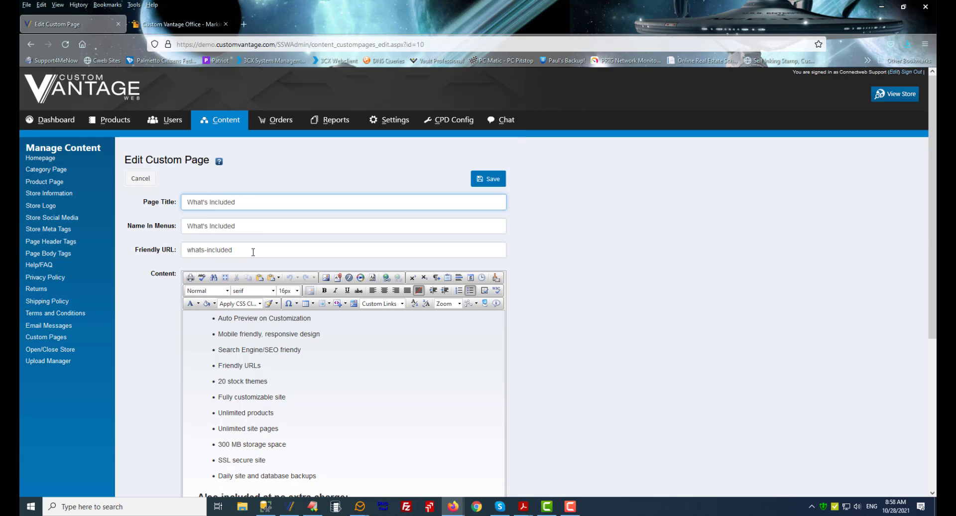
drag(253, 252, 185, 250)
key(ctrl+c)
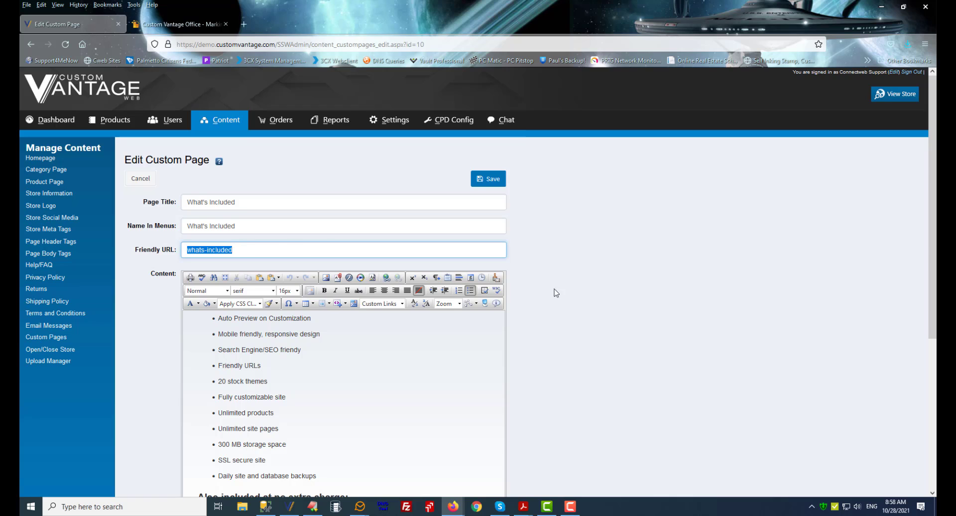
- Check the custom page's Show In Bottom Menu option and open What's Included from the storefront's bottom menu
scroll(554, 289, down, 5)
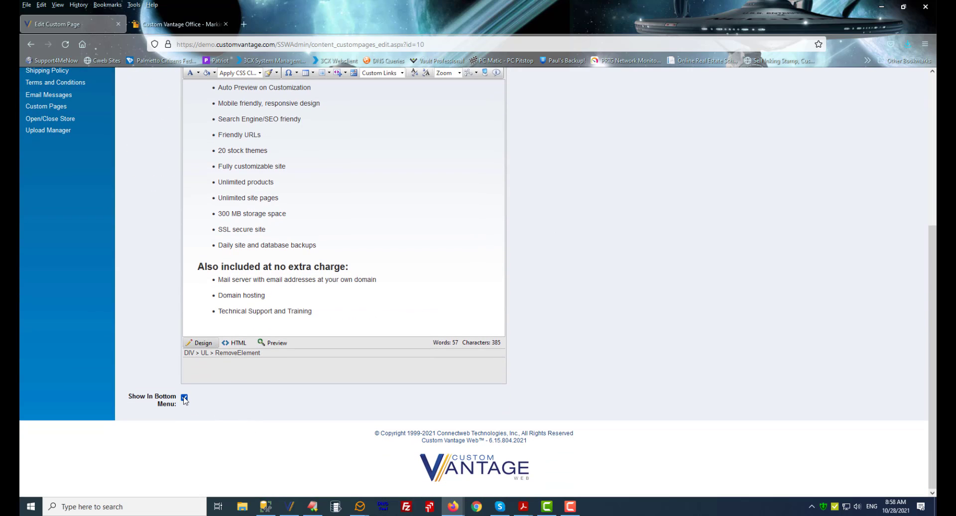
scroll(546, 283, up, 5)
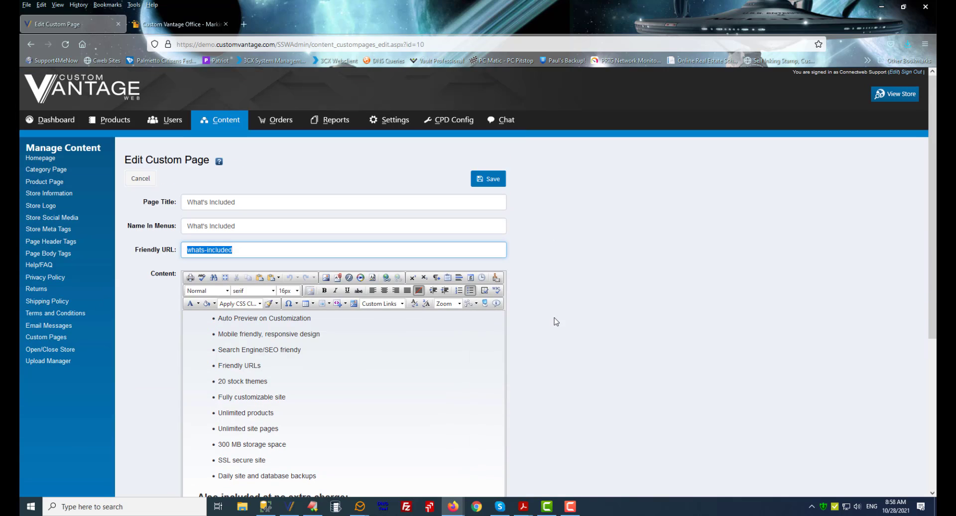
click(895, 93)
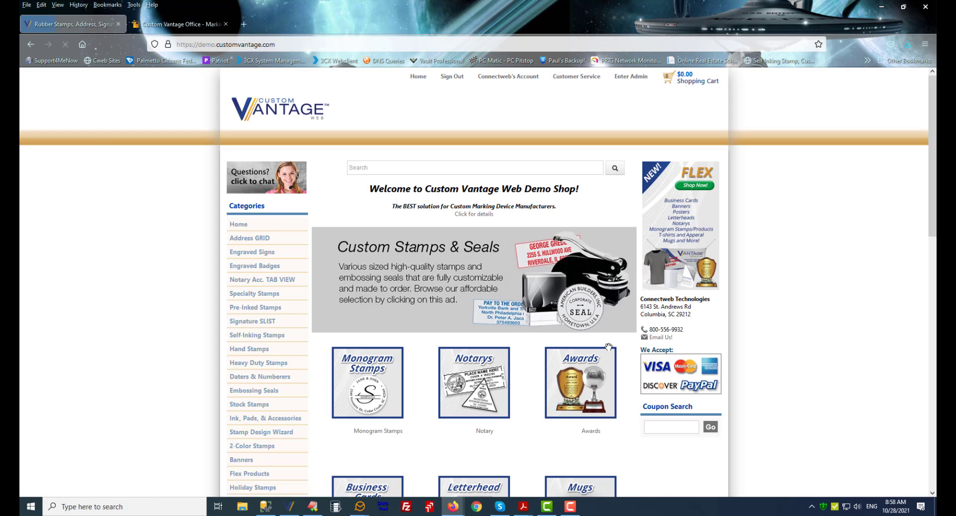
scroll(505, 357, down, 10)
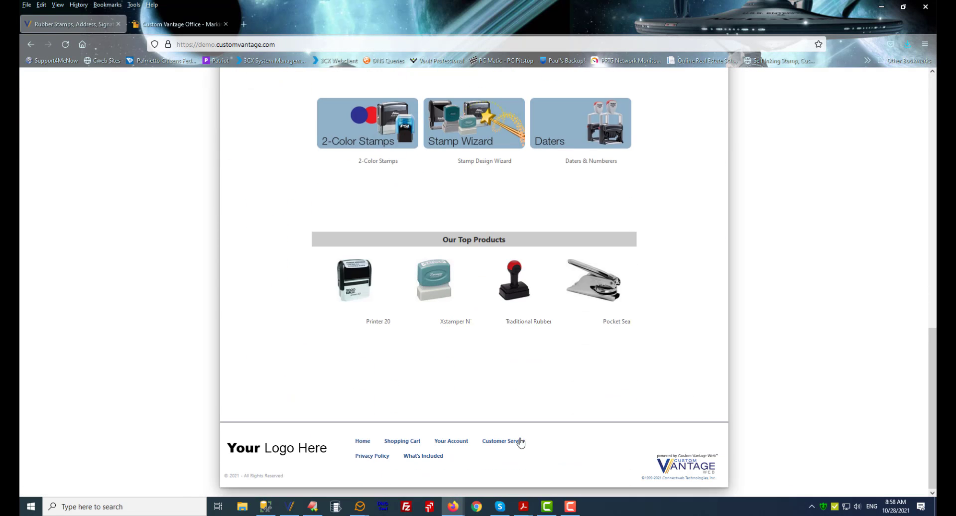
click(419, 457)
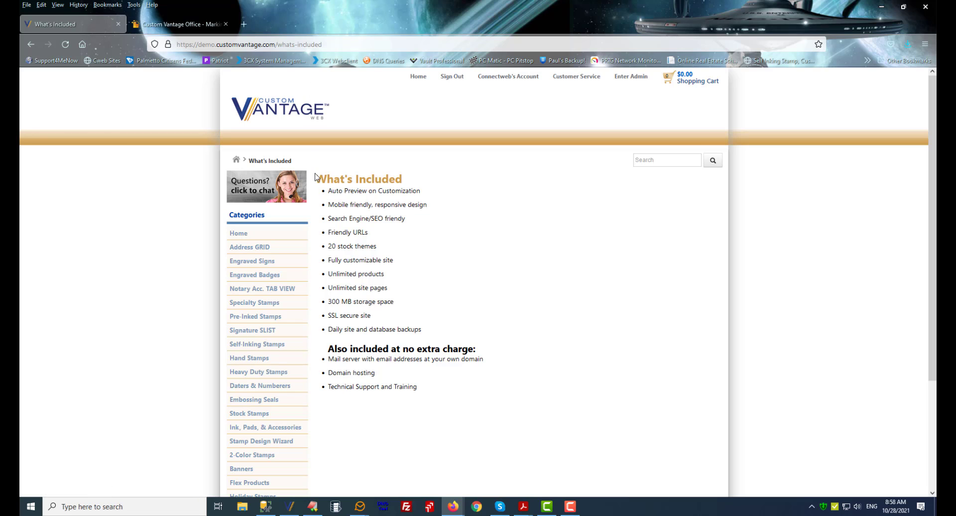
- Return from the What's Included store page to the administration's product categories page
click(627, 78)
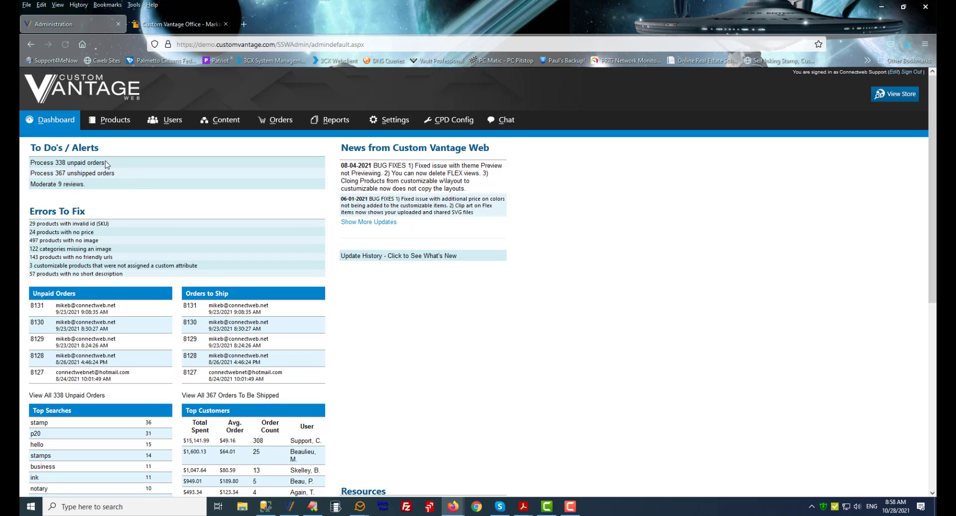
click(111, 119)
click(40, 169)
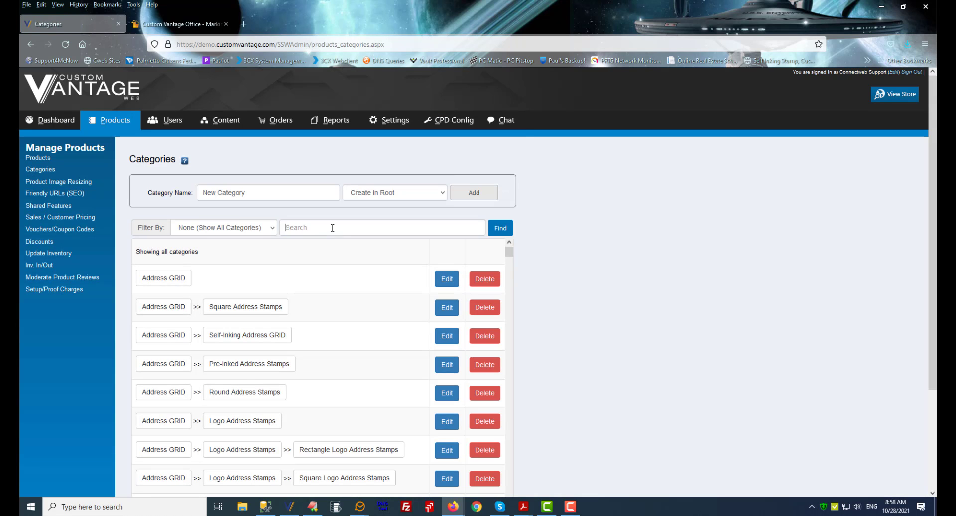
- Filter the category list by "my cat" and open My Category for editing
click(333, 228)
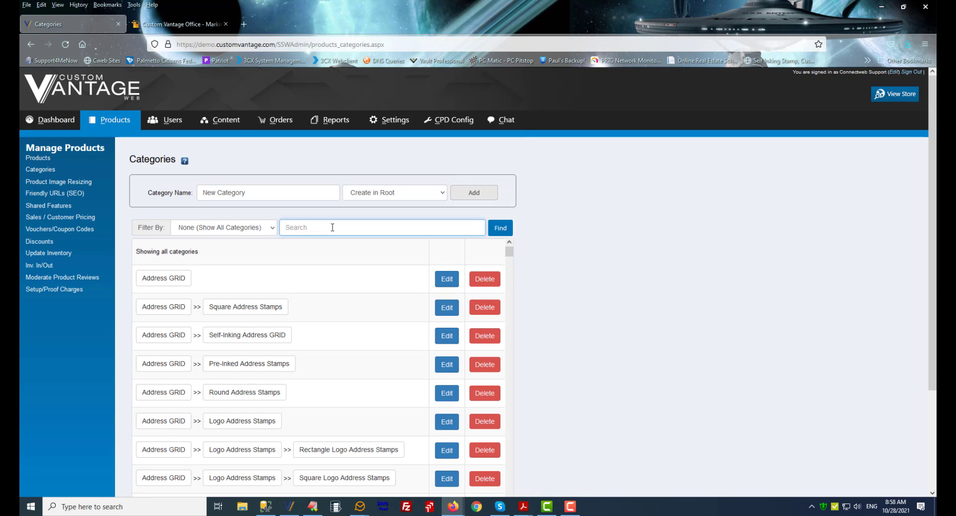
text(my cat)
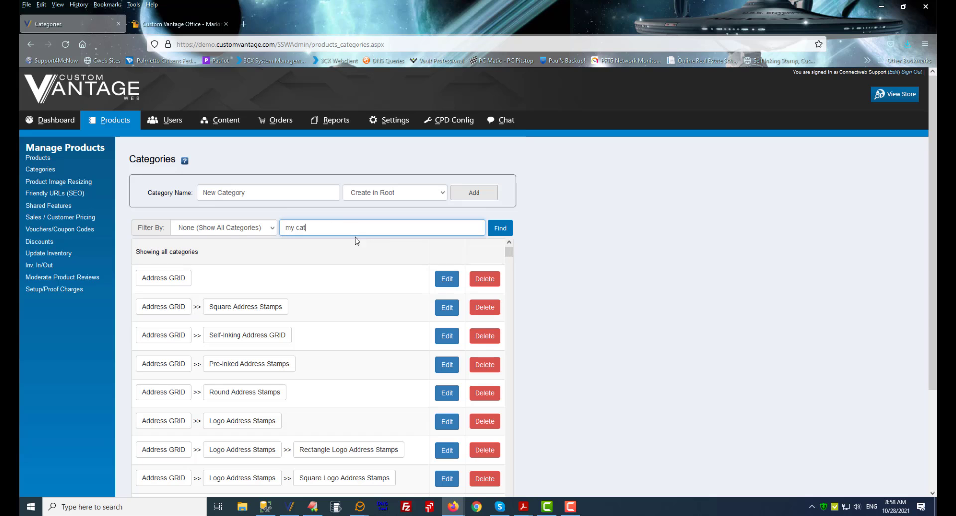
click(508, 229)
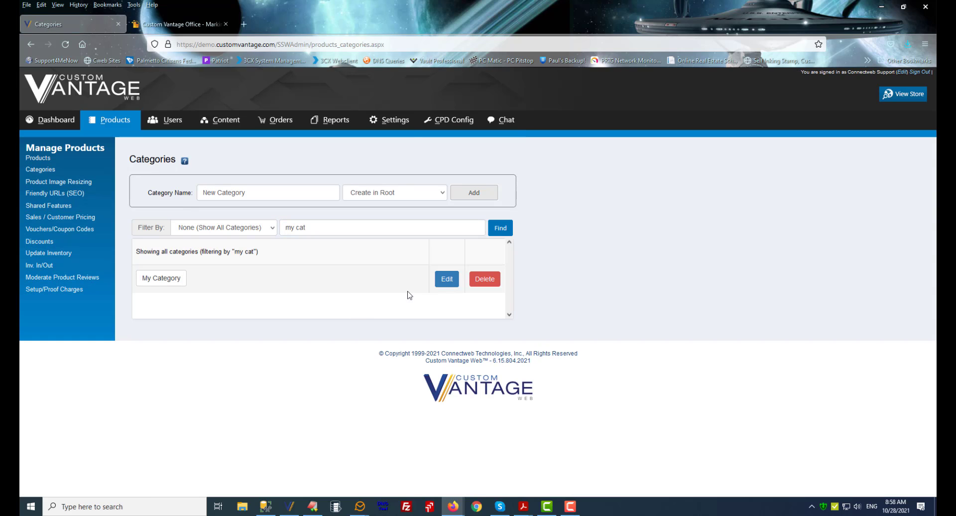
click(447, 278)
- Turn off opening the link in a new window in My Category's Menu Tab settings
scroll(344, 324, down, 5)
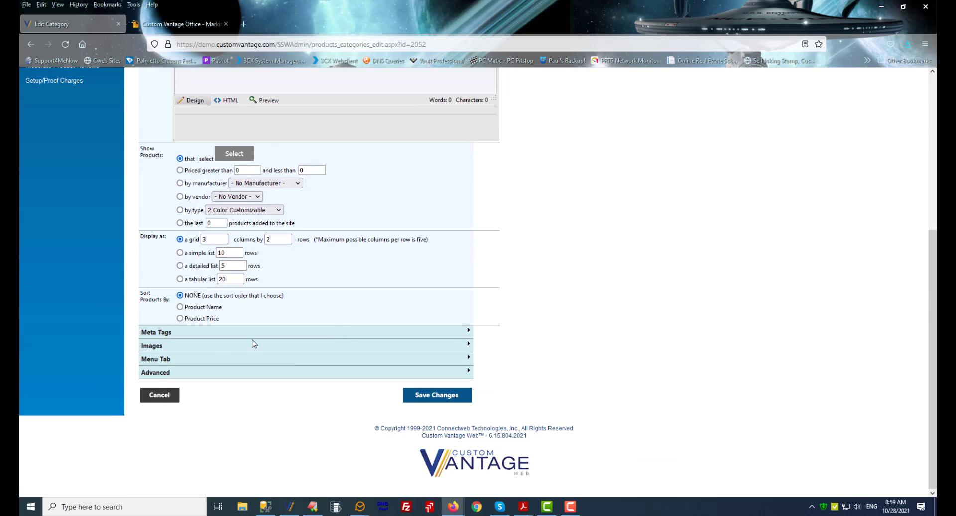
click(158, 357)
scroll(302, 357, down, 2)
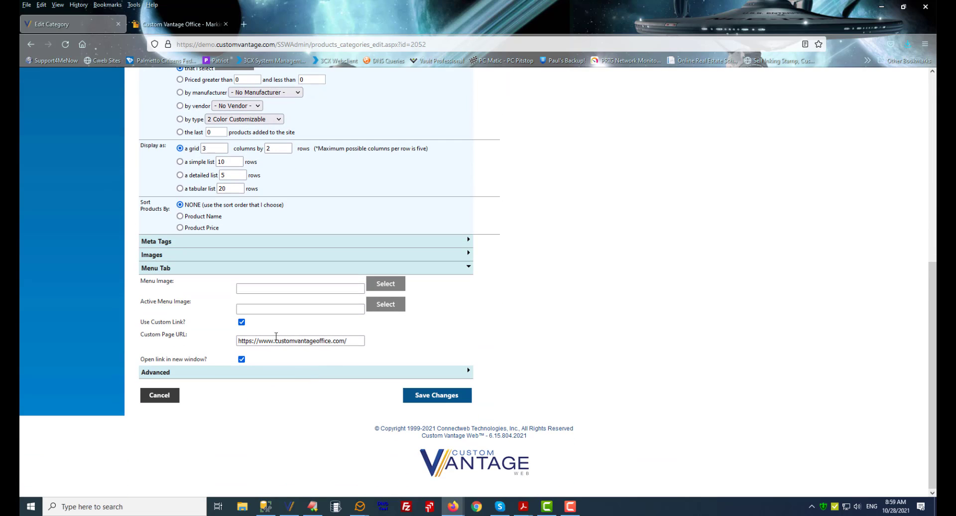
click(242, 359)
drag(155, 359, 205, 359)
- Replace My Category's Custom Page URL with /whats-included and save the category changes
drag(344, 341, 236, 339)
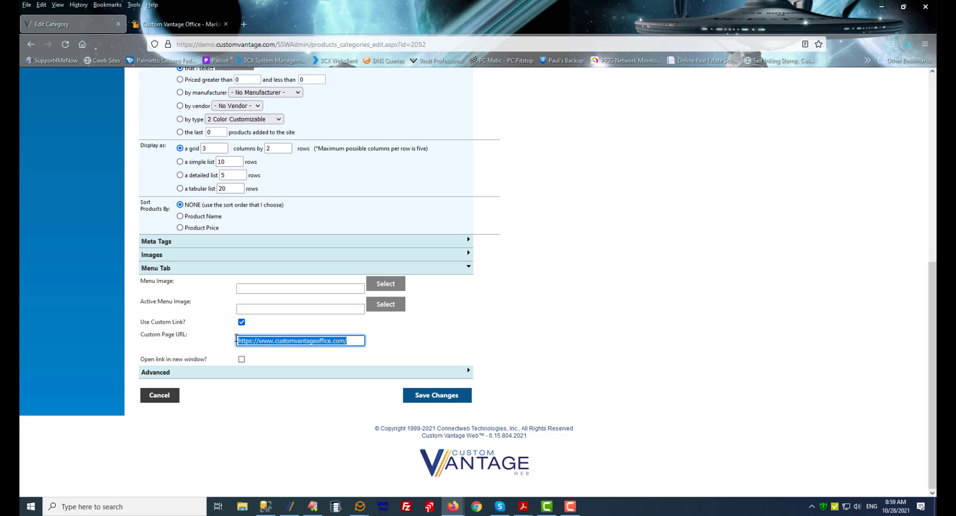
key(ctrl+v)
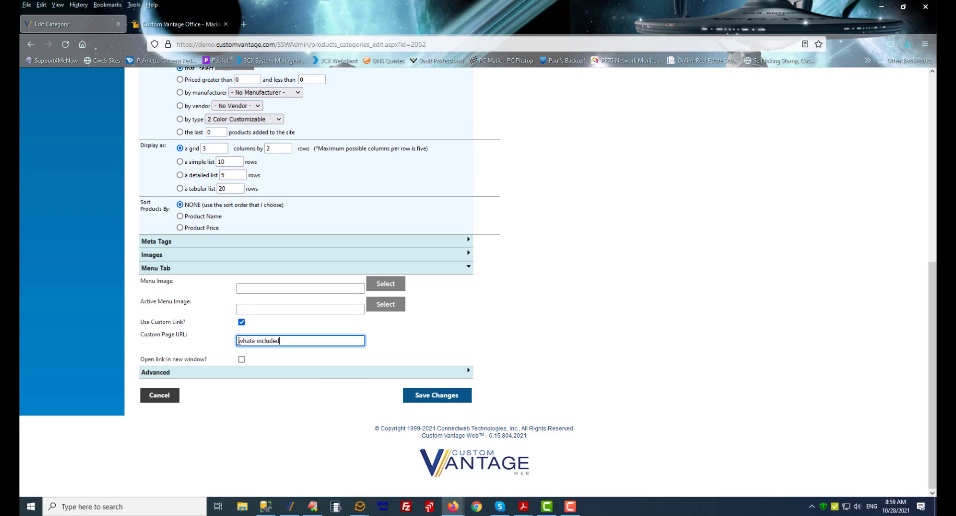
click(239, 341)
text(/)
click(463, 401)
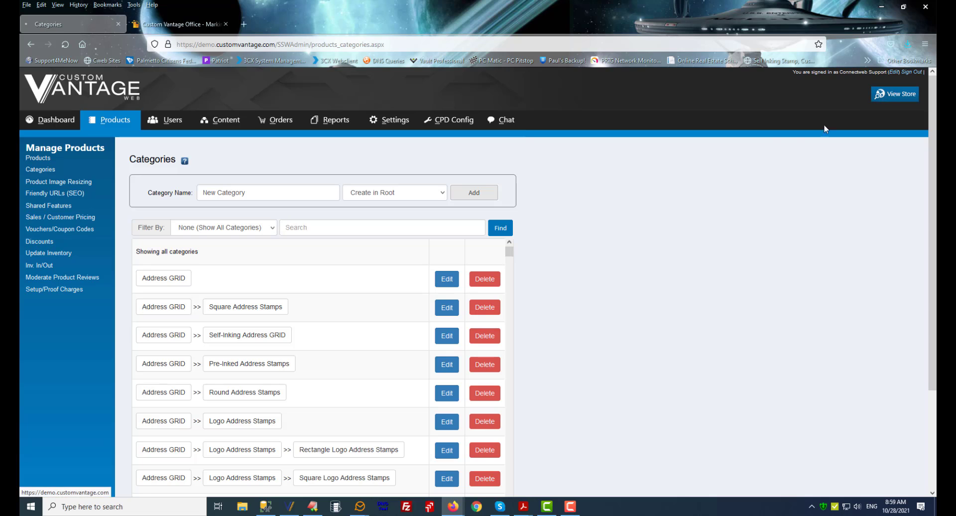
- View the store, test the My Category link, and check the link's target address in the categories menu
click(895, 94)
scroll(292, 228, down, 5)
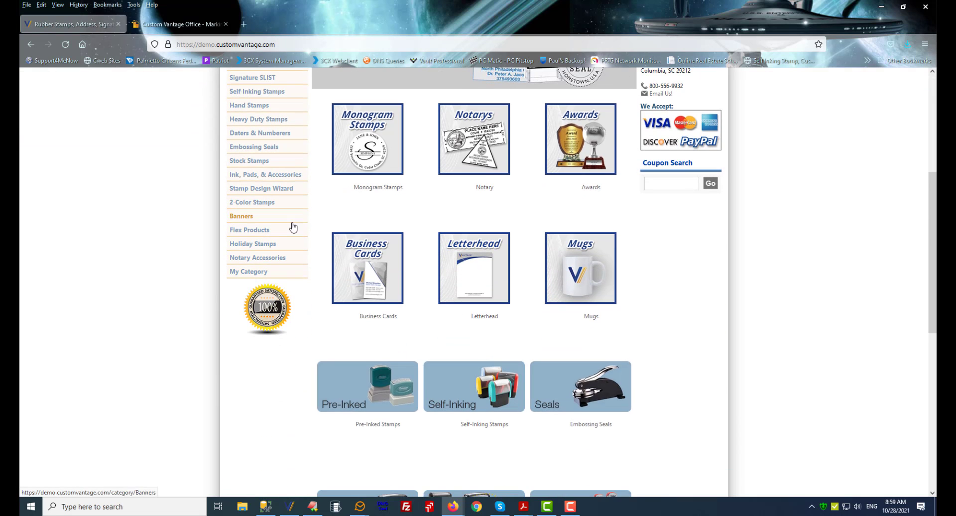
click(252, 273)
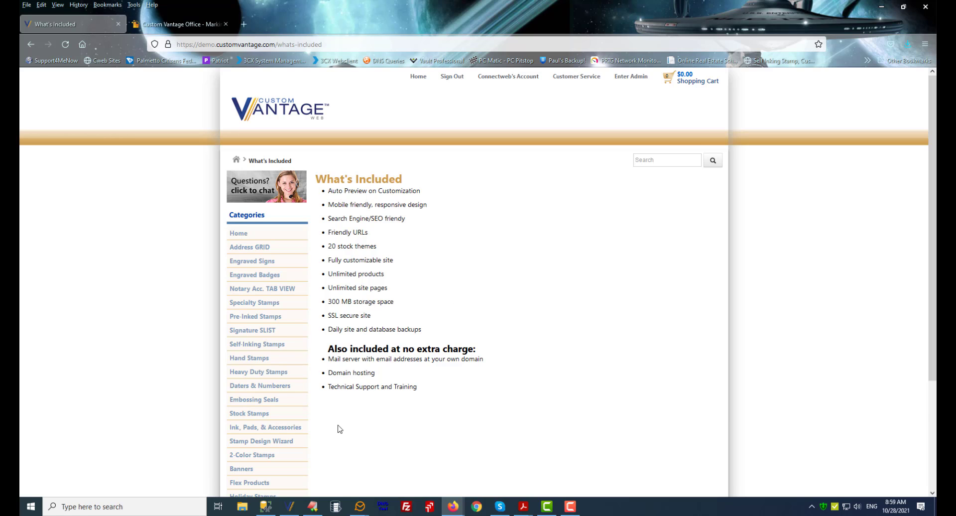
scroll(338, 429, down, 3)
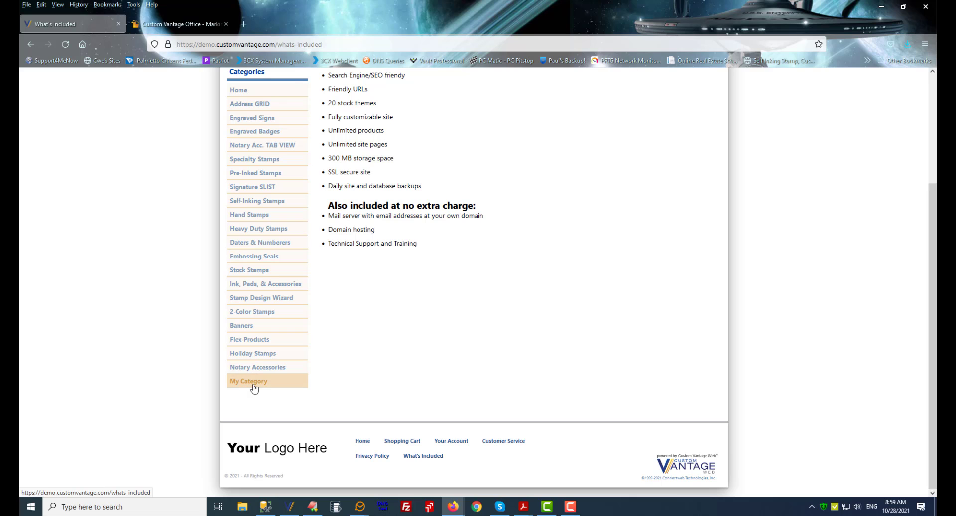
scroll(345, 324, up, 1)
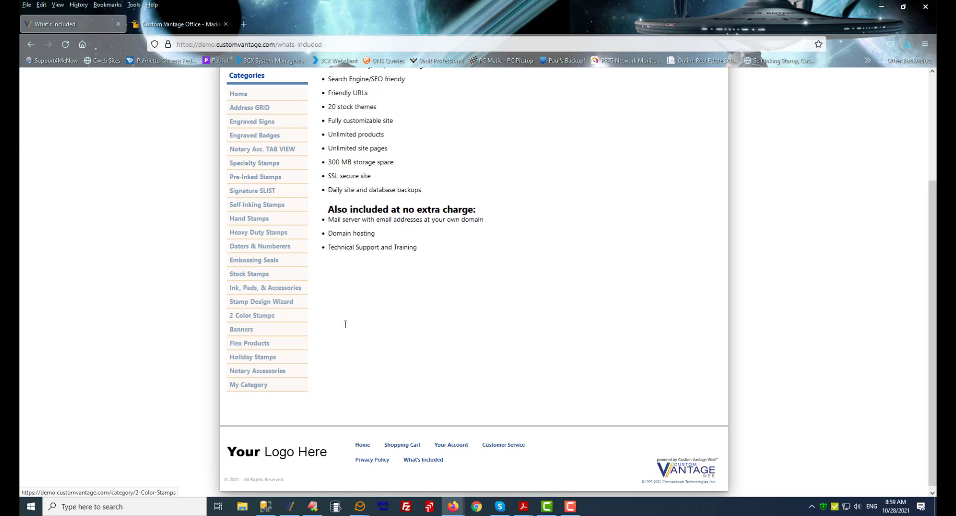
- Return to the storefront's home page and look over its categories menu
scroll(345, 324, up, 3)
click(418, 77)
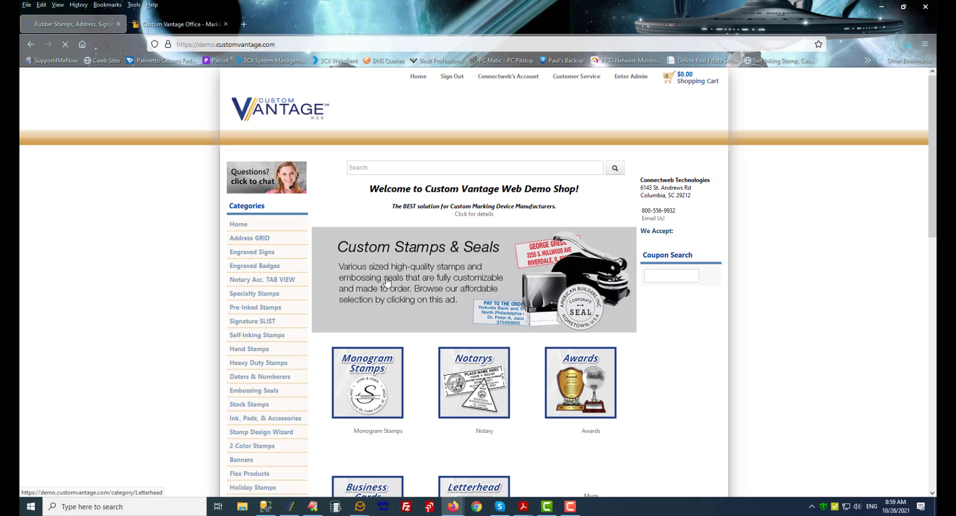
scroll(330, 405, down, 4)
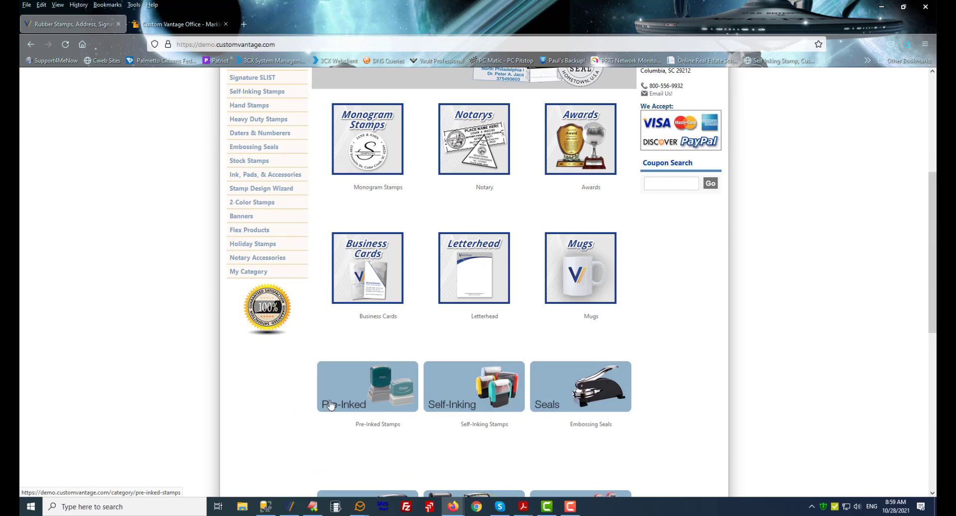
scroll(407, 288, up, 3)
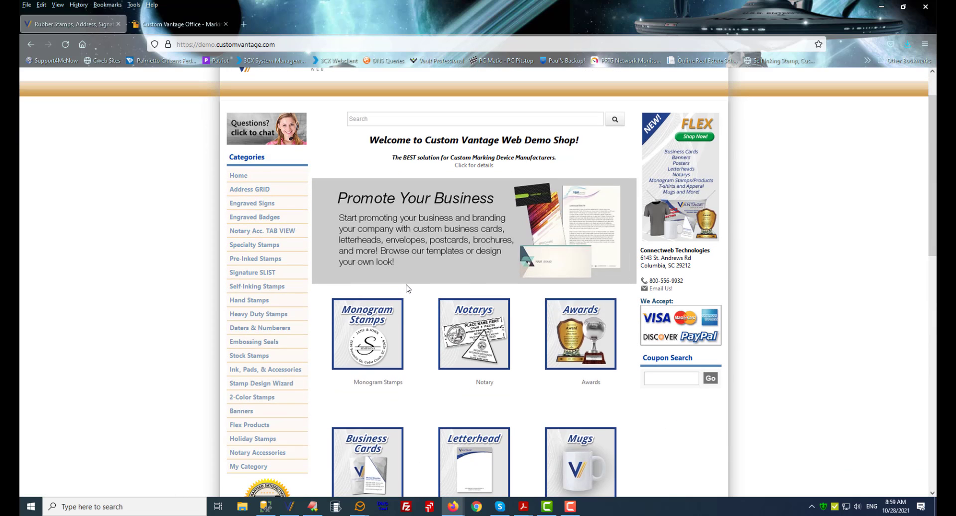